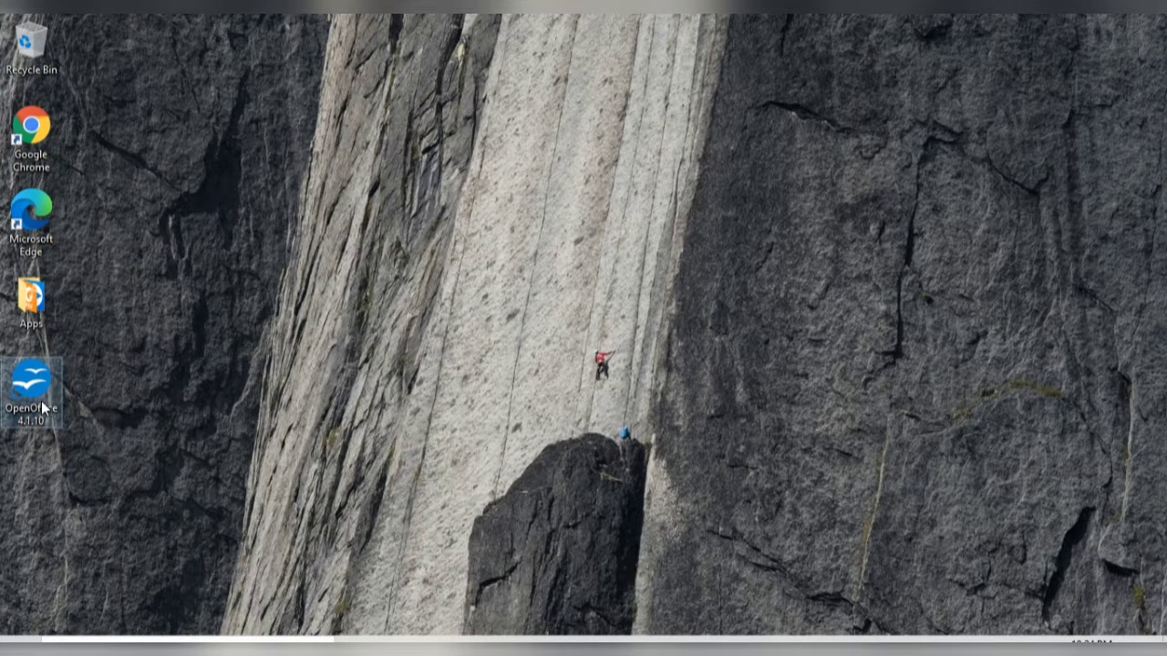
Launch OpenOffice 4.1.10 from the desktop and finish its registration wizard after filling in the last name.
{"action": "double_click", "coordinate": [41, 400]}
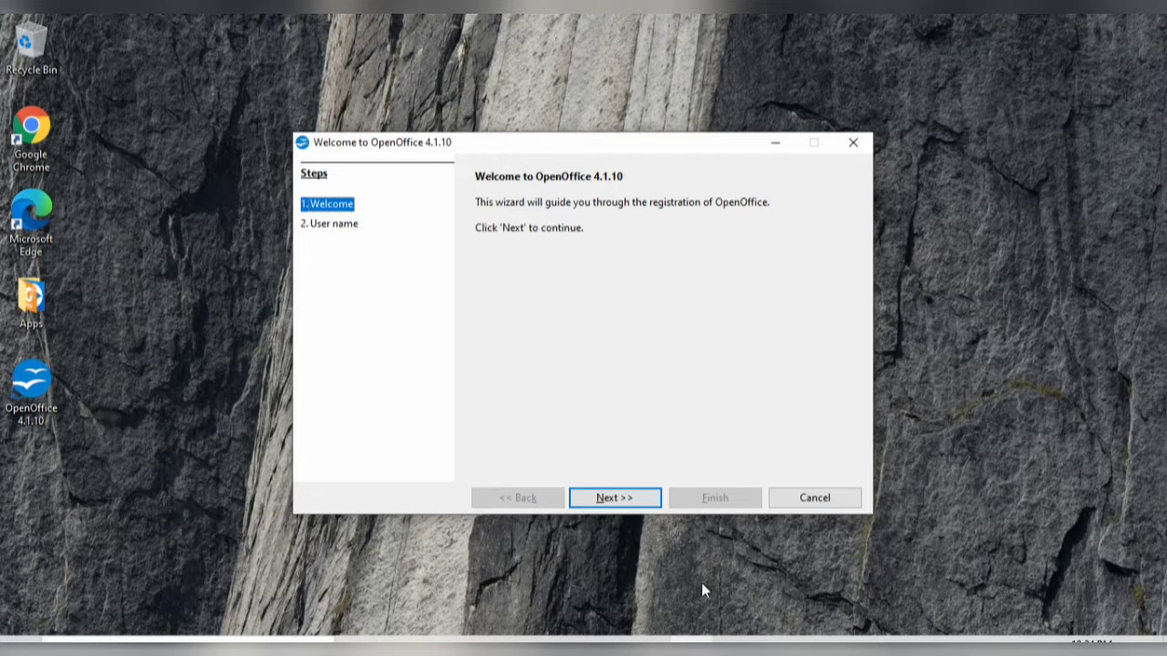
{"action": "left_click", "coordinate": [640, 502]}
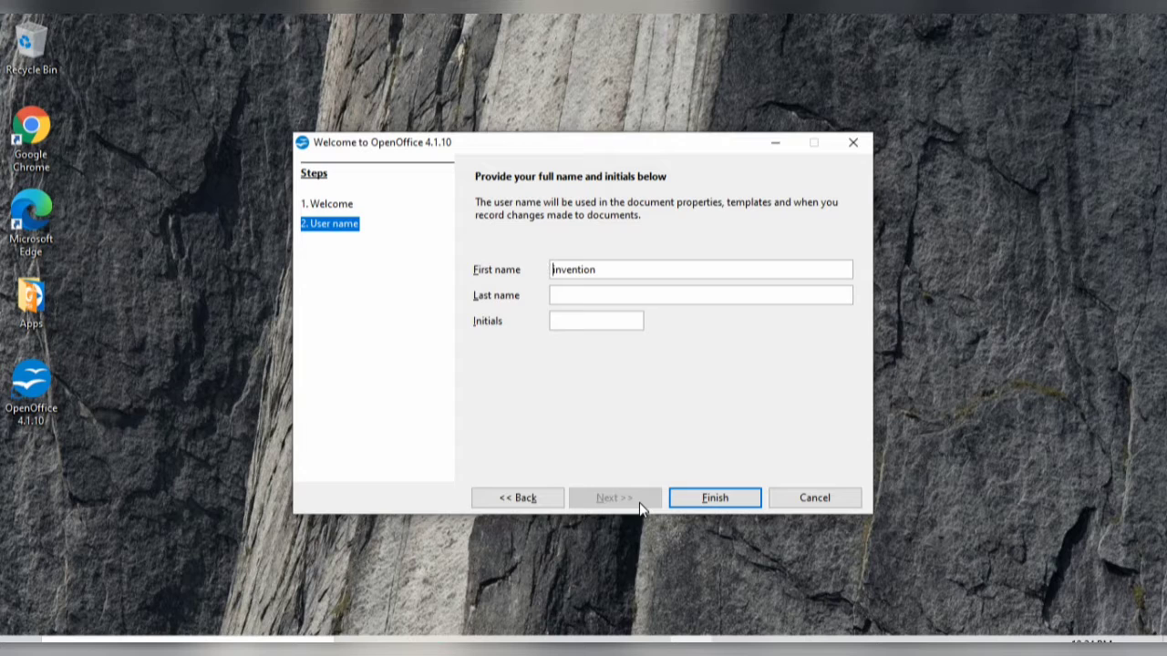
{"action": "left_click", "coordinate": [589, 293]}
{"action": "type", "text": "rockers"}
{"action": "left_click", "coordinate": [744, 497]}
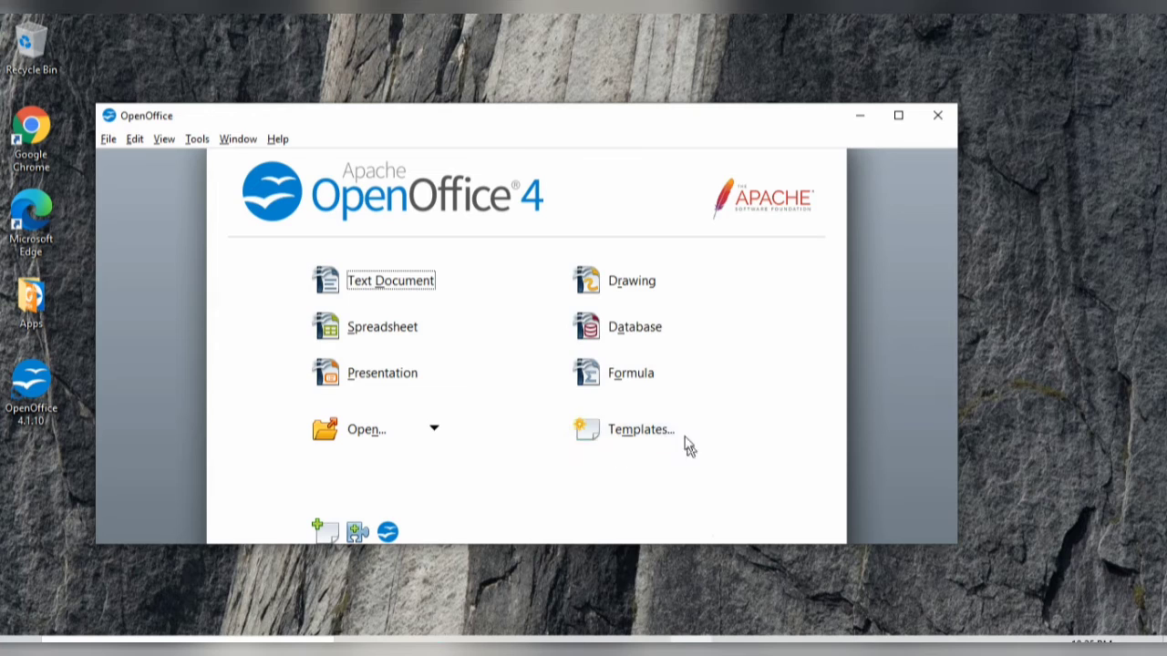
Create a new text document from the OpenOffice start screen and maximize its window.
{"action": "left_click", "coordinate": [436, 433]}
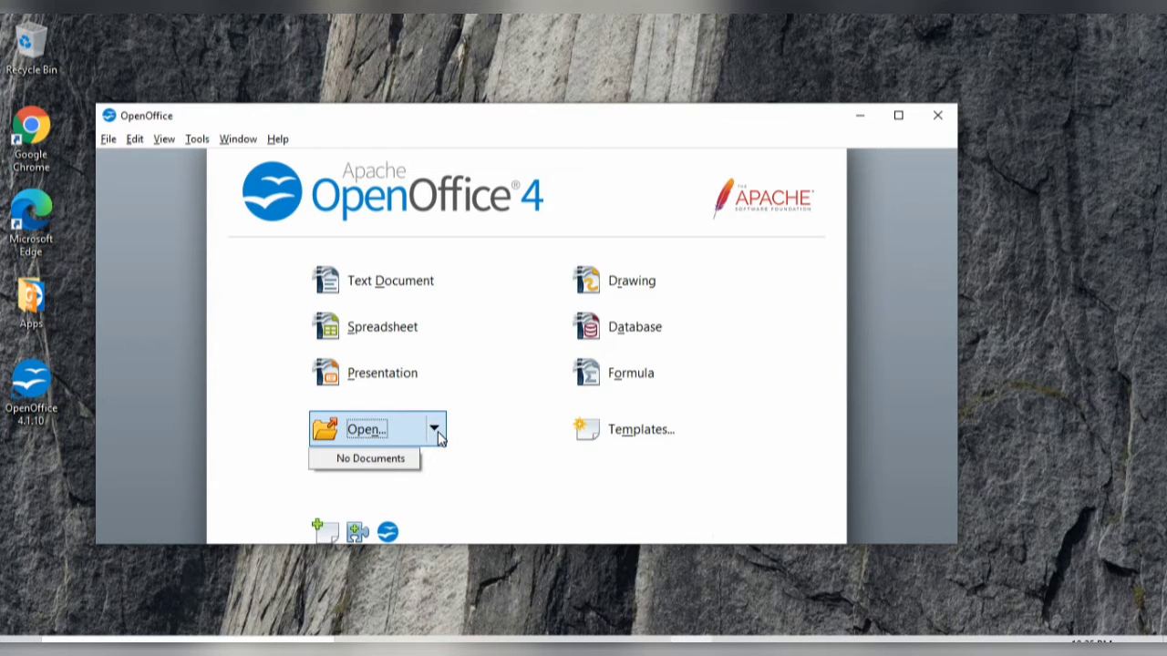
{"action": "left_click", "coordinate": [407, 285]}
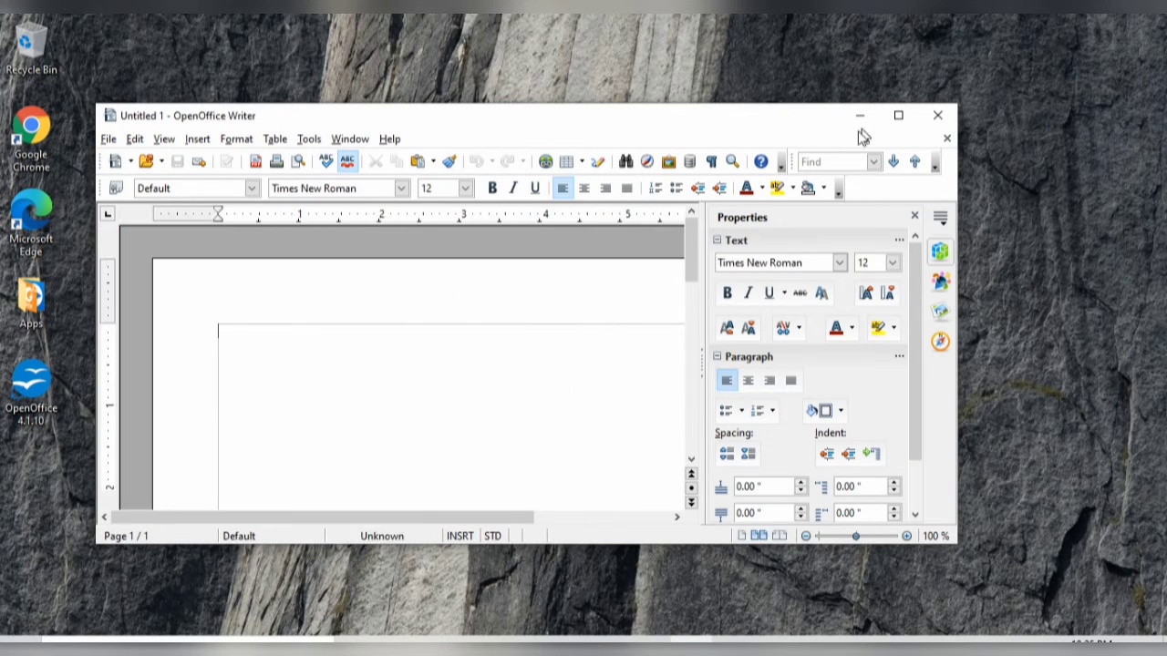
{"action": "left_click", "coordinate": [898, 116]}
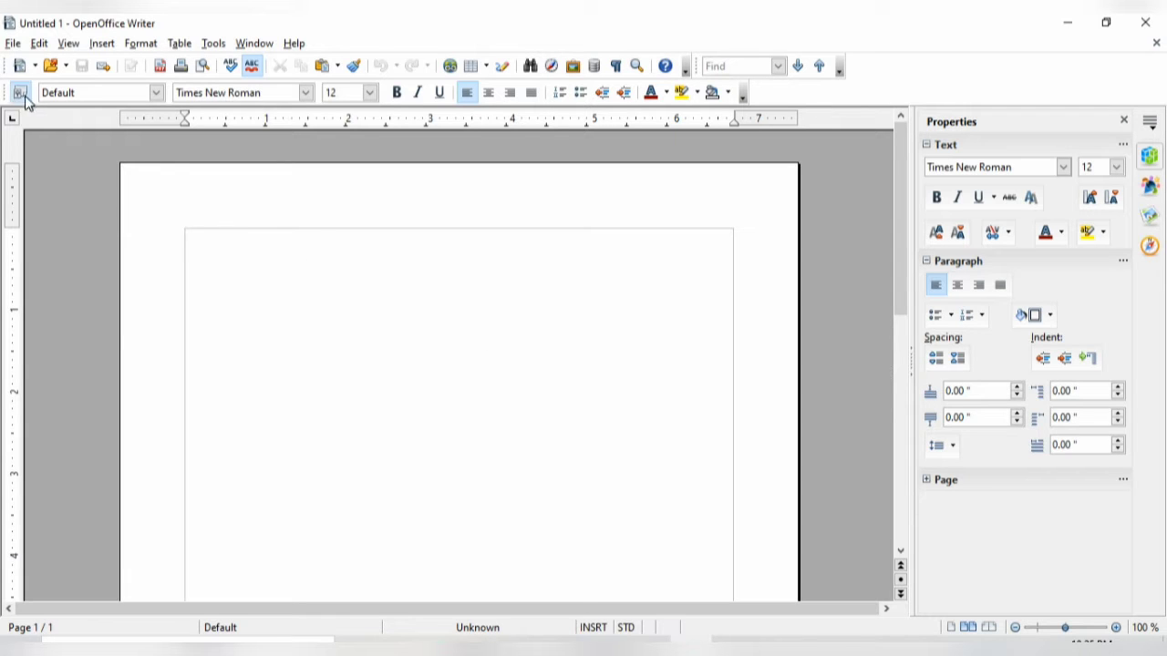
Enter the sample text "fgjkjjgftryuhklm" on the first line of the blank document.
{"action": "left_click", "coordinate": [39, 46]}
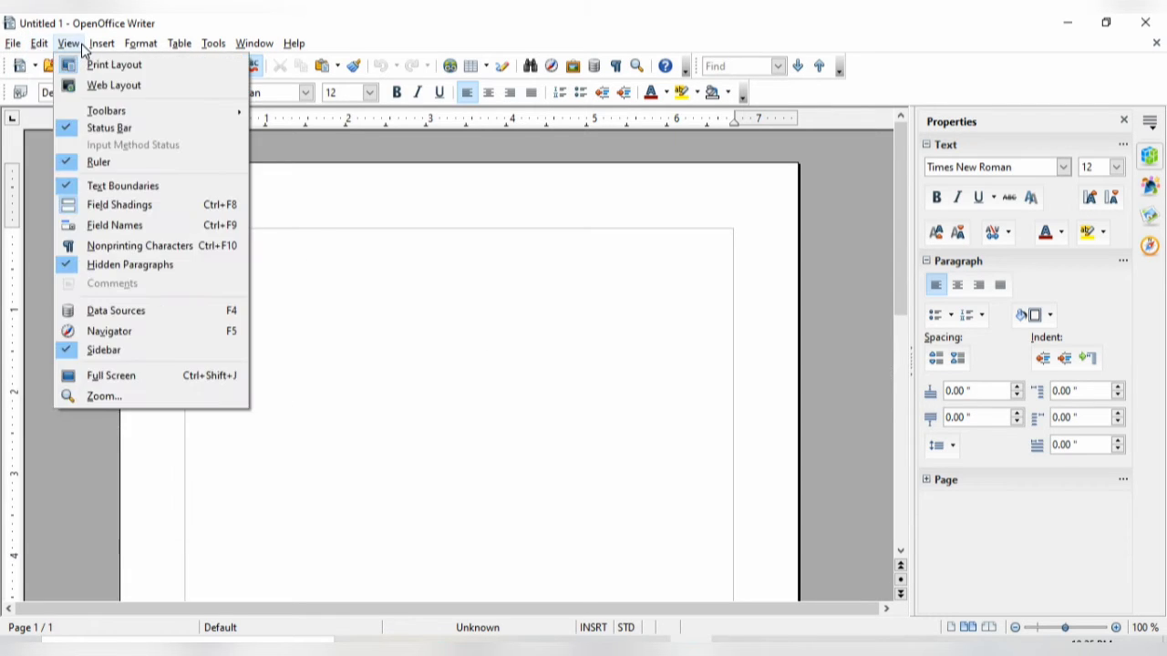
{"action": "left_click", "coordinate": [375, 267]}
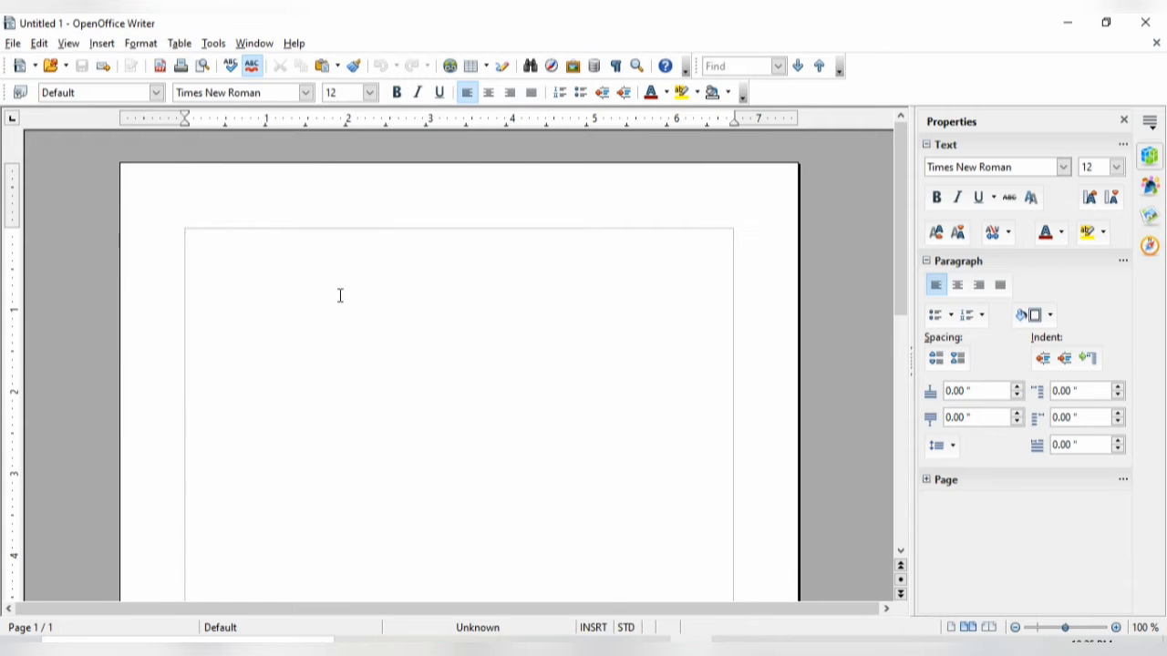
{"action": "type", "text": "fgjkjjgftryuhklm"}
Save the document to the Desktop as Untitled 1 in Microsoft Word 97/2000/XP (.doc) format, keeping the current format.
{"action": "left_click", "coordinate": [13, 43]}
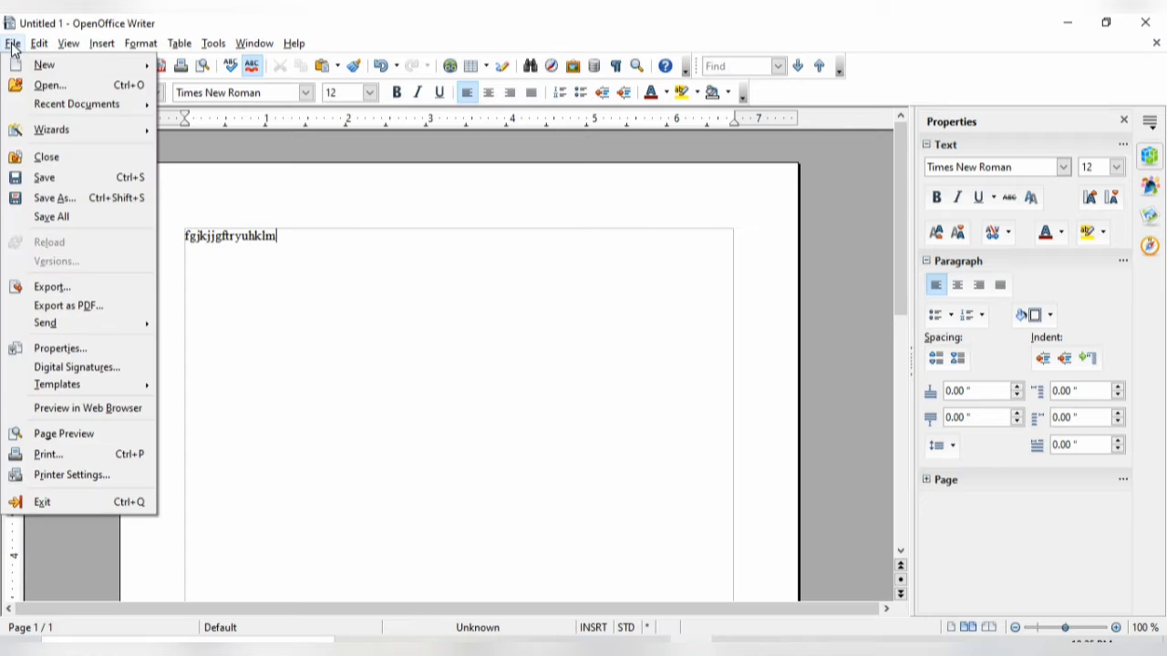
{"action": "left_click", "coordinate": [68, 199]}
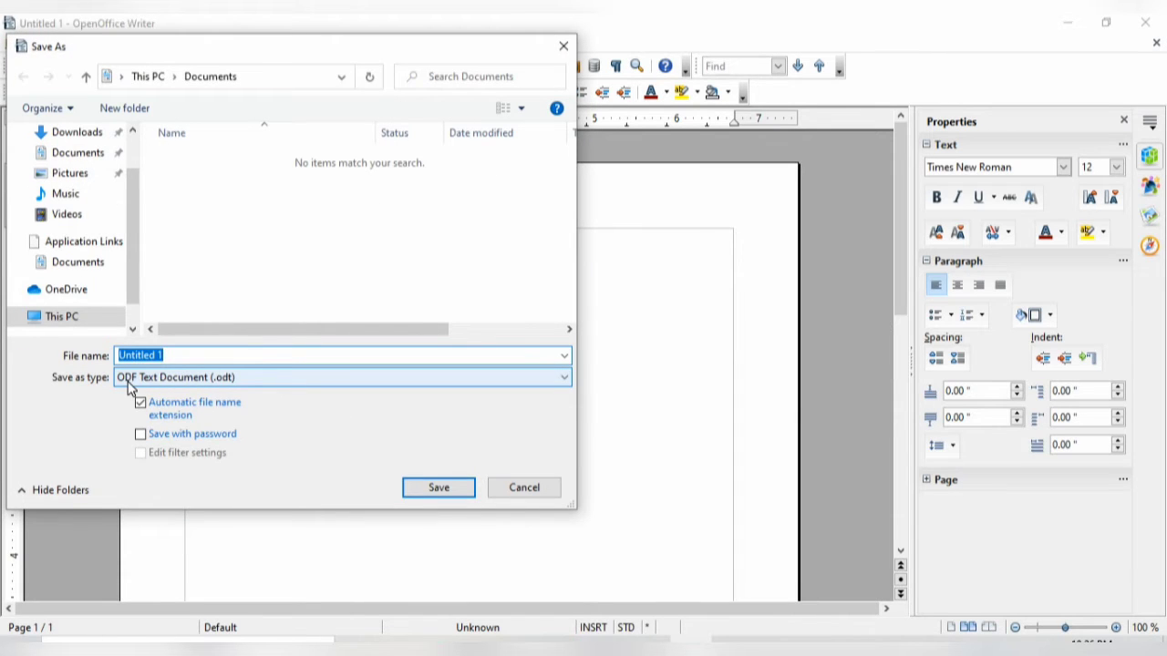
{"action": "left_click", "coordinate": [252, 381]}
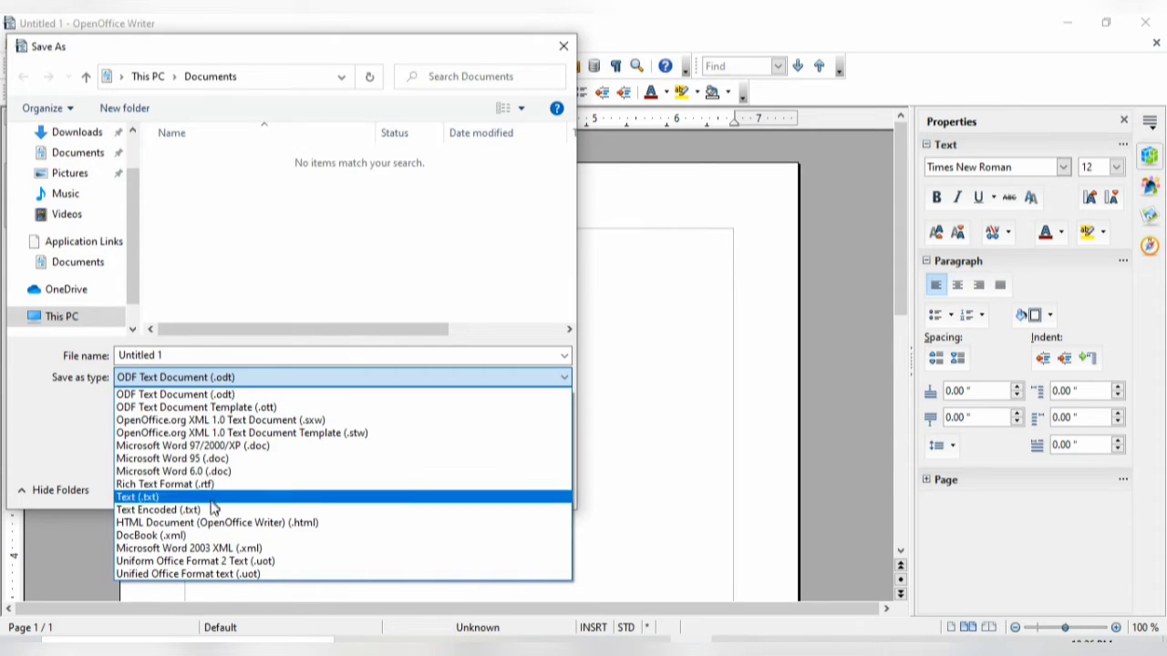
{"action": "left_click", "coordinate": [192, 446]}
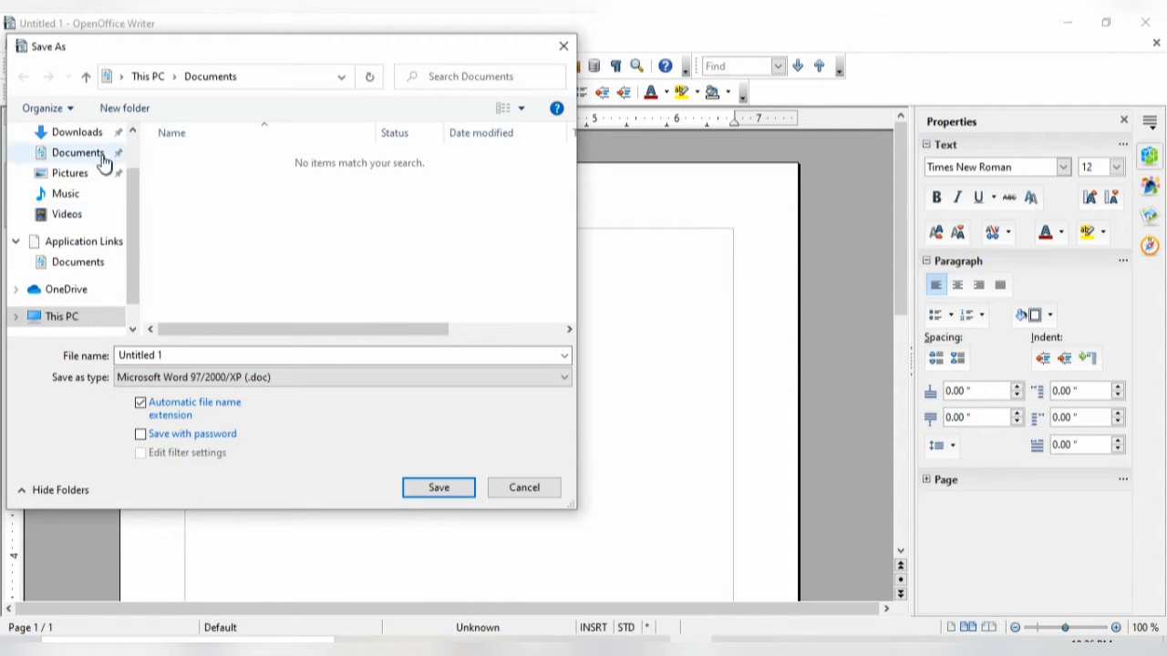
{"action": "scroll", "coordinate": [131, 208], "scroll_direction": "up", "scroll_amount": 1}
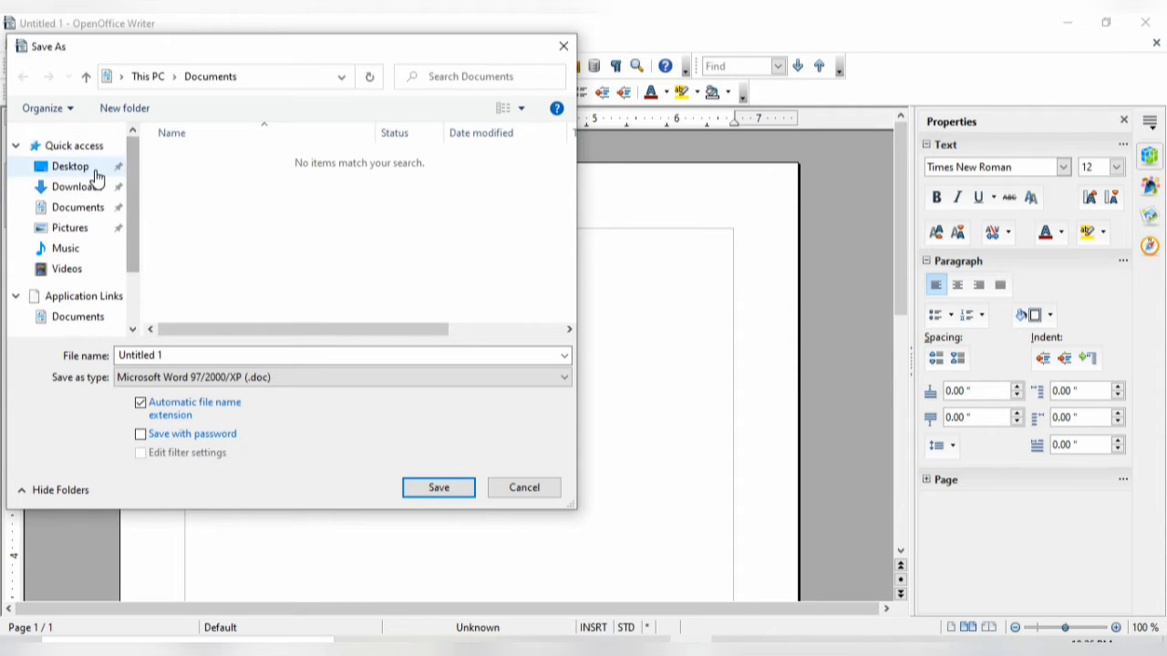
{"action": "left_click", "coordinate": [95, 170]}
{"action": "triple_click", "coordinate": [230, 354]}
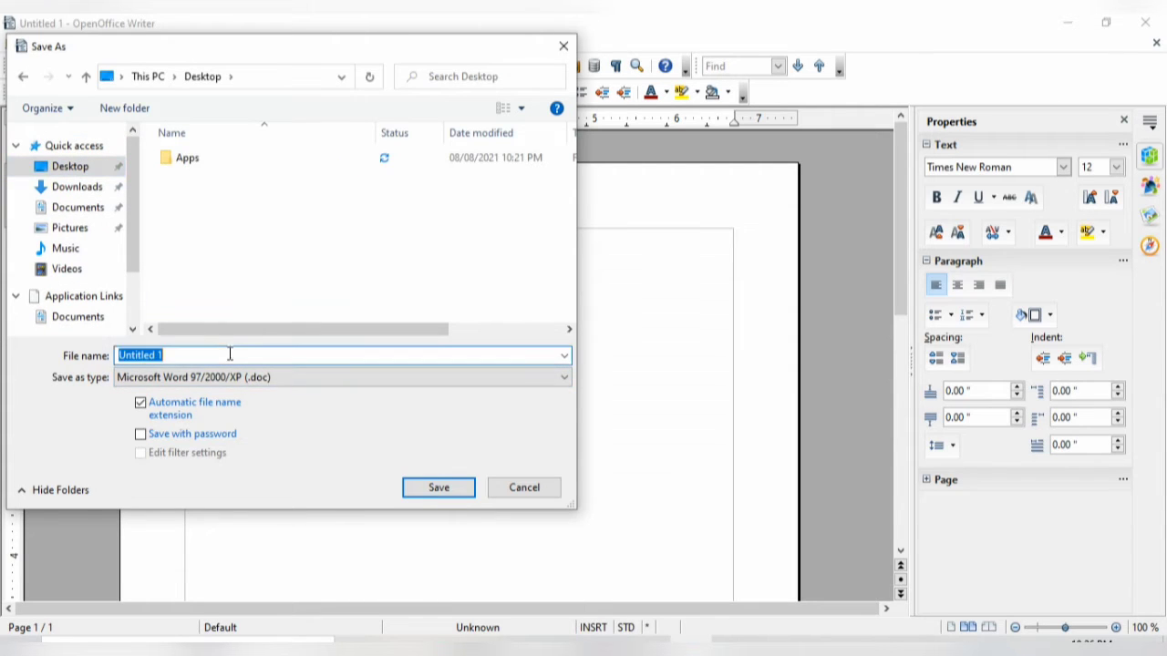
{"action": "left_click", "coordinate": [437, 487]}
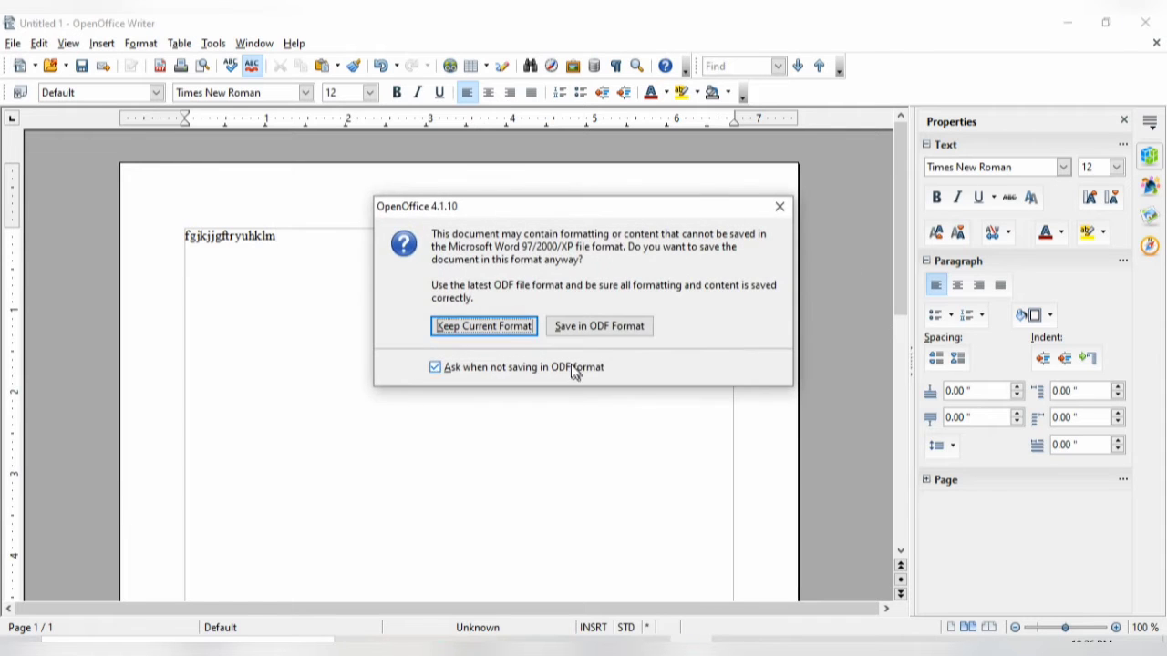
{"action": "left_click", "coordinate": [484, 326]}
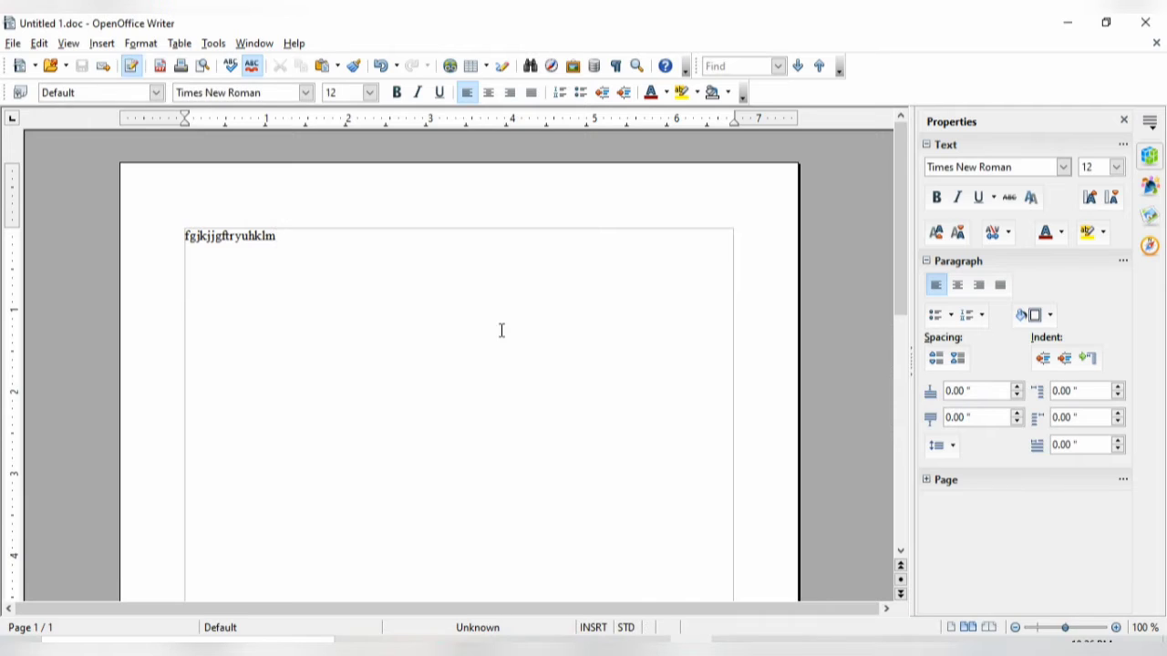
Minimize the document, open the saved Untitled 1 file from the desktop to check it, and close it.
{"action": "left_click", "coordinate": [1066, 22]}
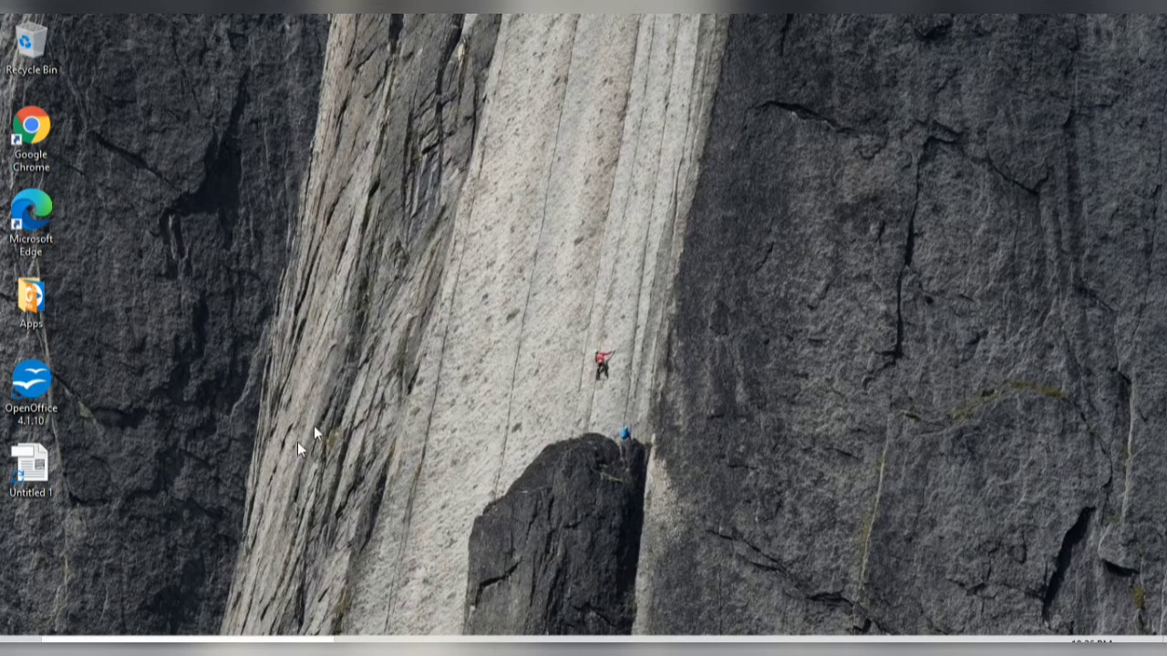
{"action": "left_click", "coordinate": [69, 486]}
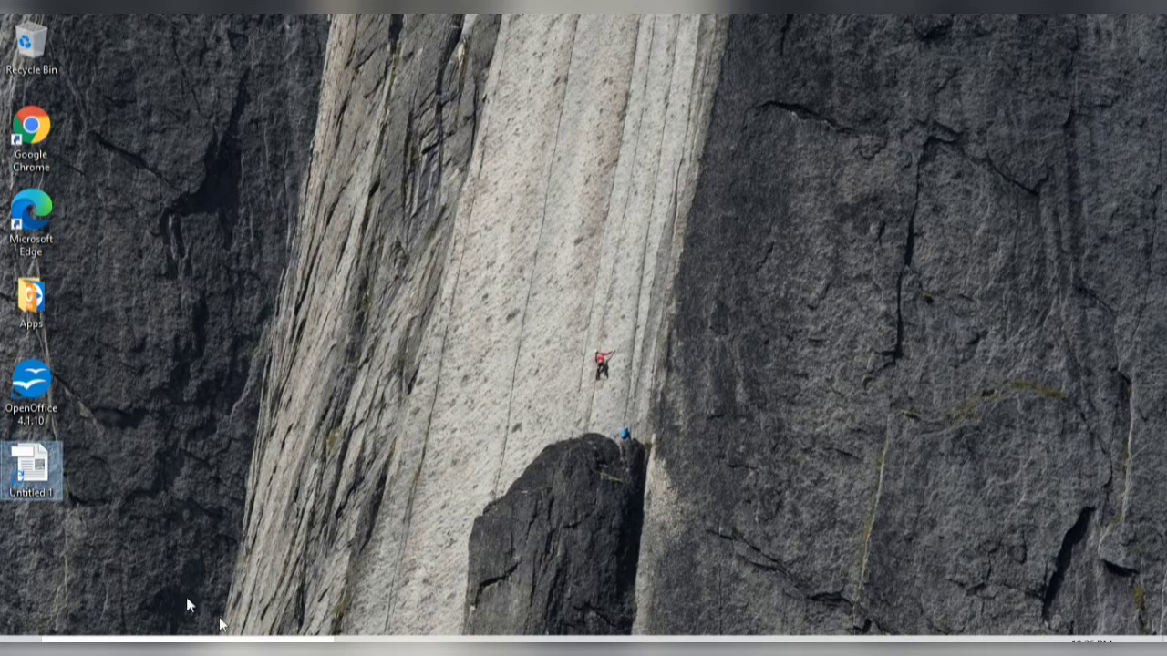
{"action": "double_click", "coordinate": [46, 483]}
{"action": "right_click", "coordinate": [253, 218]}
{"action": "left_click", "coordinate": [305, 267]}
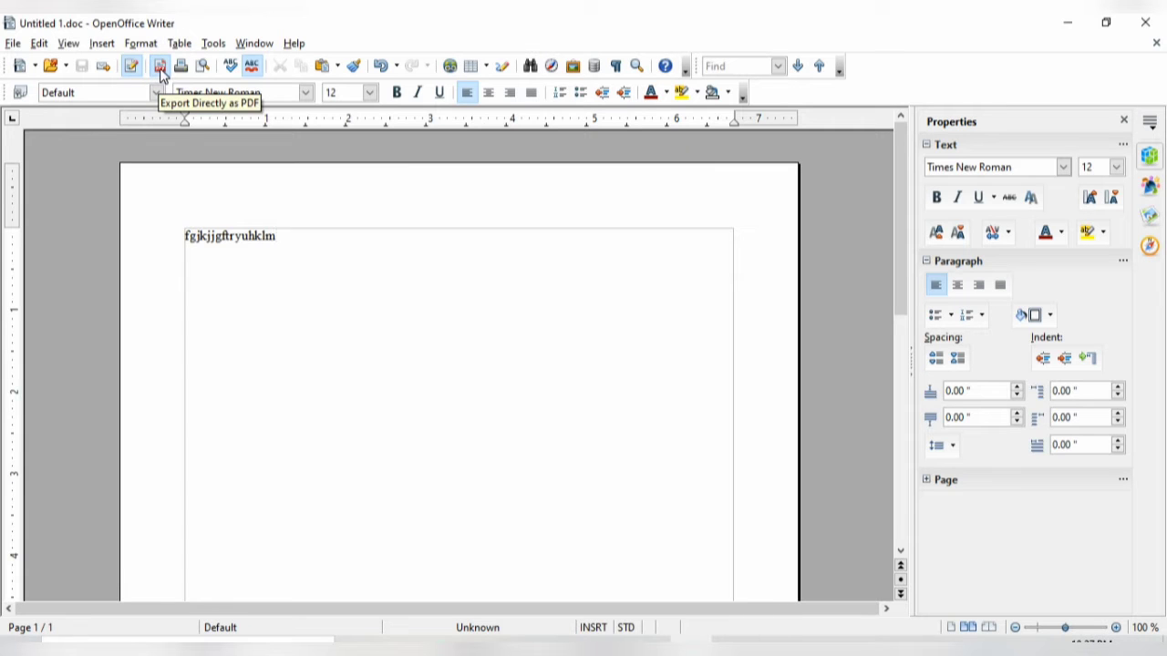
{"action": "scroll", "coordinate": [162, 76], "scroll_direction": "up", "scroll_amount": 4}
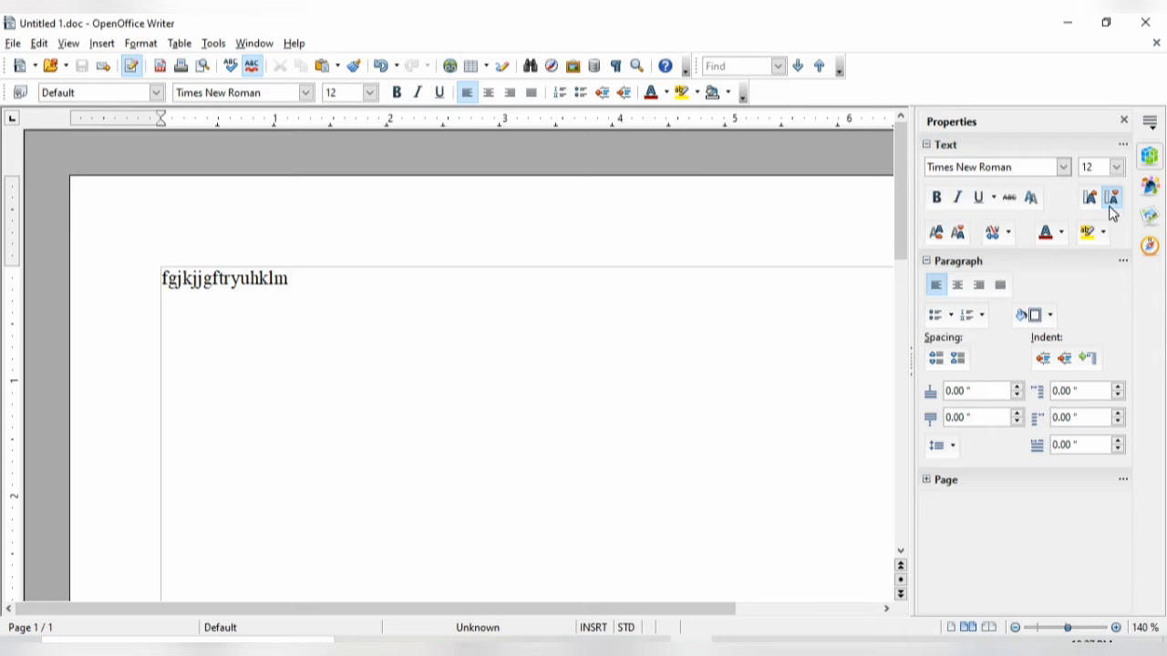
{"action": "left_click", "coordinate": [1145, 22]}
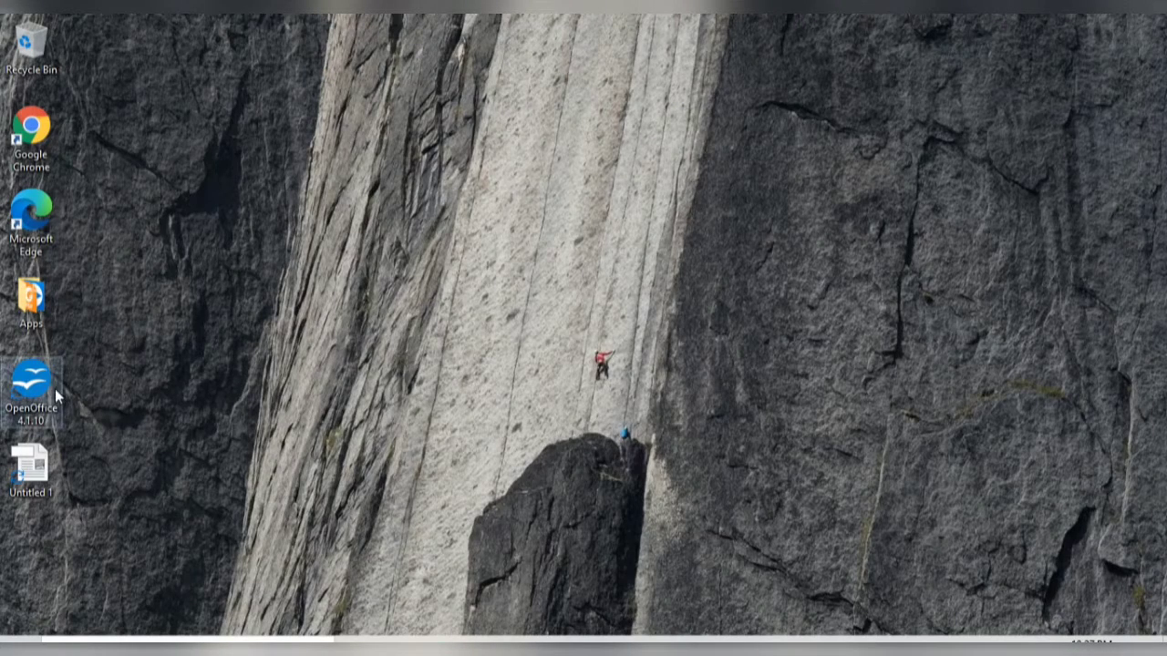
Relaunch OpenOffice from the desktop and create a new spreadsheet in a maximized window.
{"action": "left_click_drag", "start_coordinate": [31, 388], "coordinate": [500, 361]}
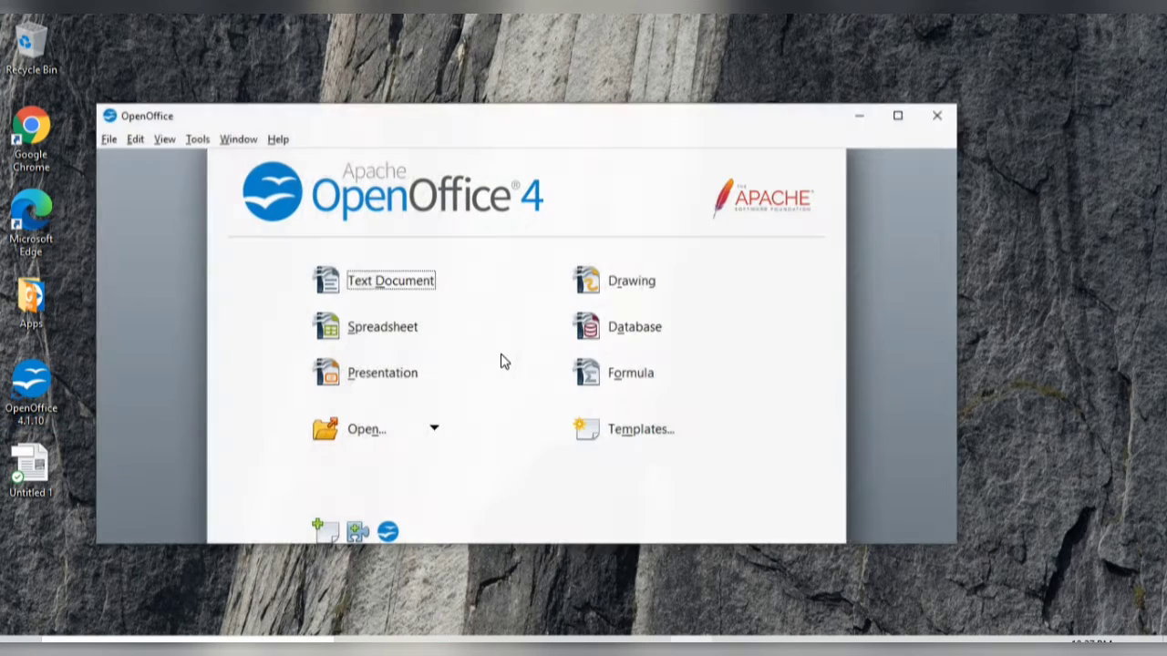
{"action": "left_click", "coordinate": [375, 342]}
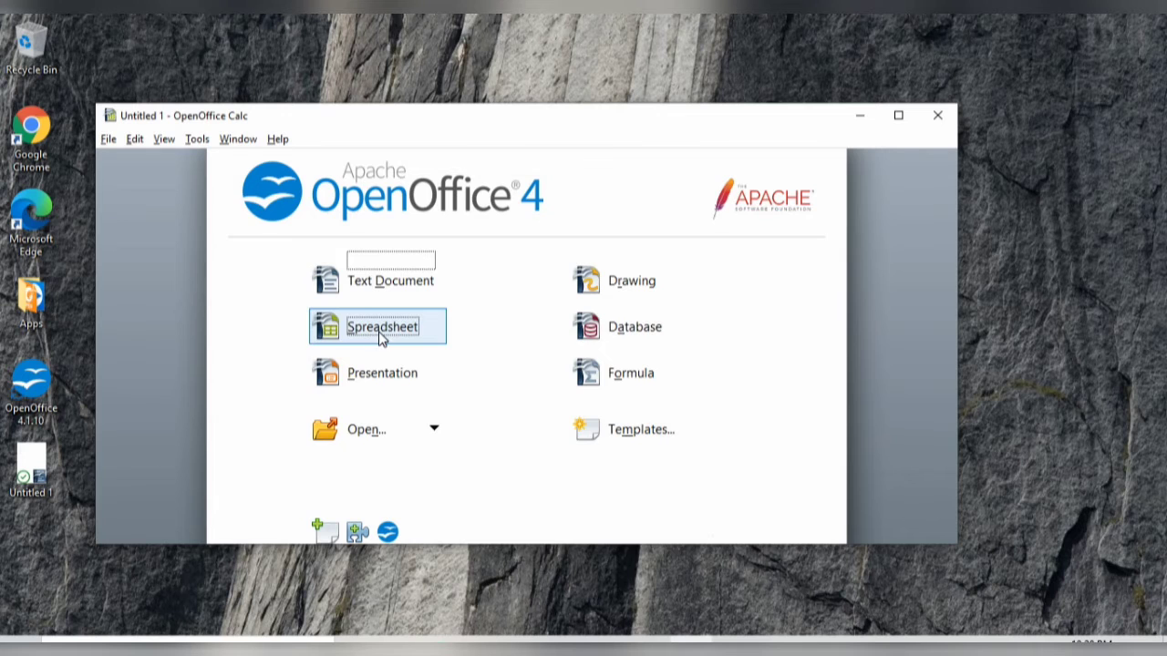
{"action": "left_click", "coordinate": [897, 116]}
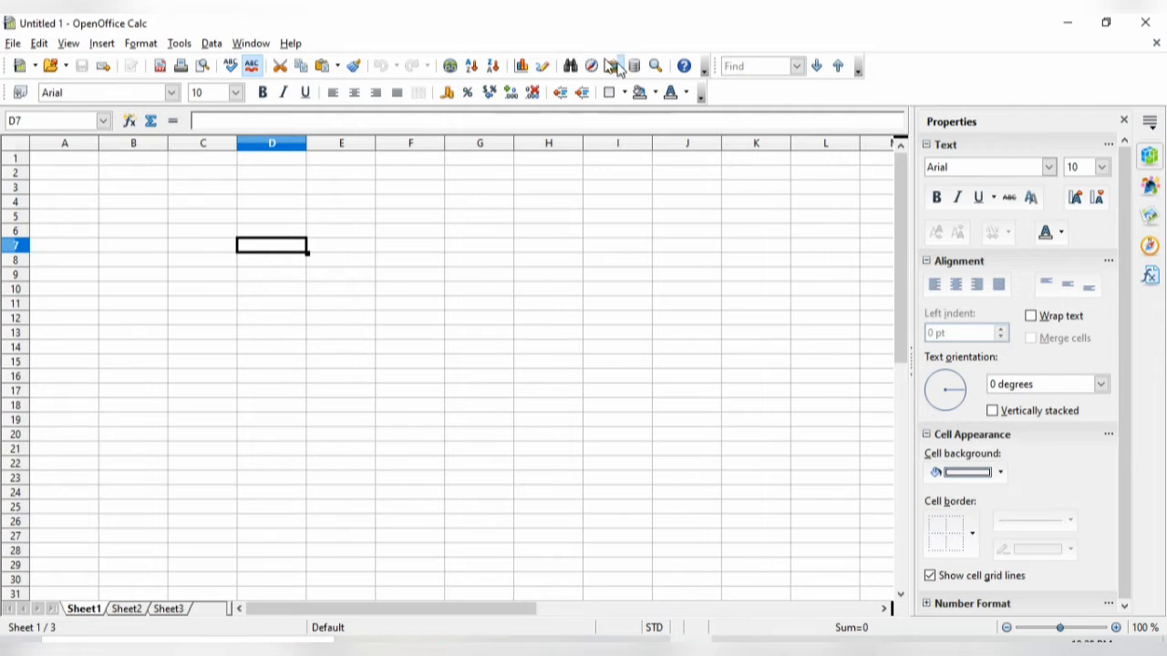
Fill cells B3 to E3 of Sheet3 with the sample entries sgj, jkjjkj, kjkjj and hjhk.
{"action": "left_click", "coordinate": [168, 608]}
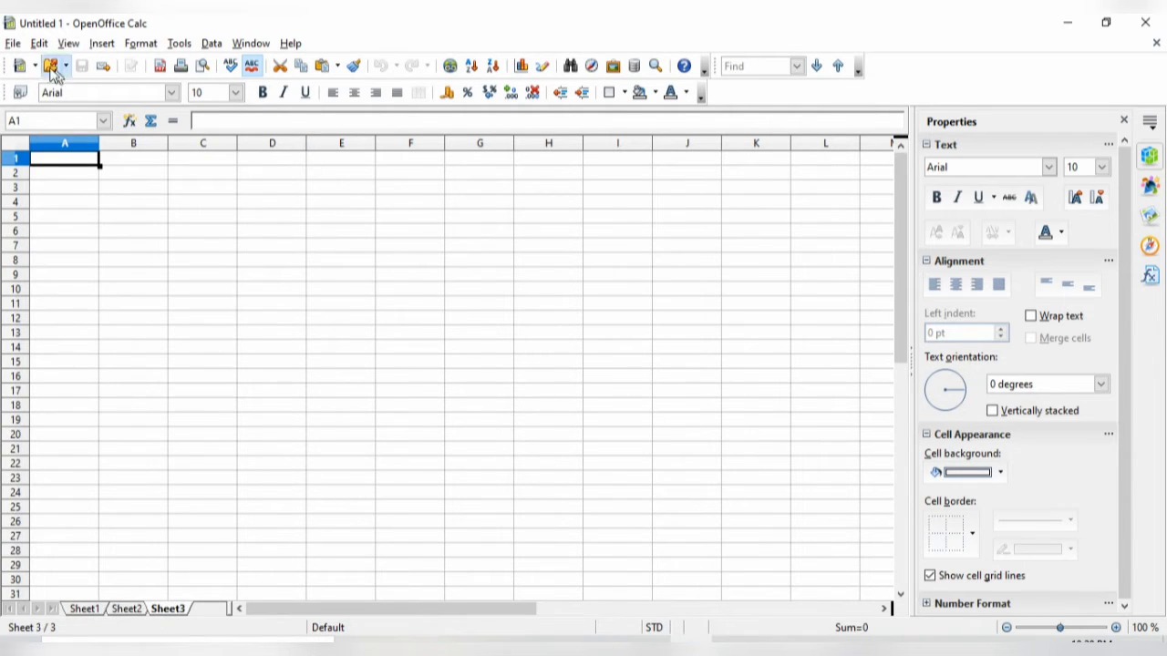
{"action": "left_click", "coordinate": [137, 193]}
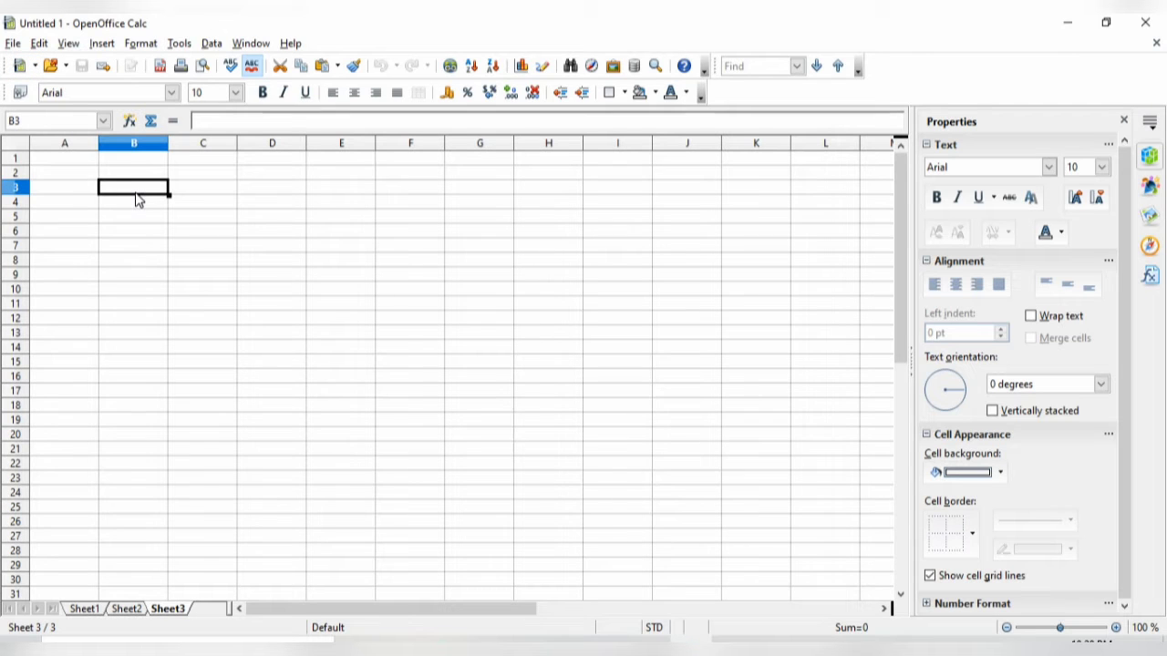
{"action": "type", "text": "sgj"}
{"action": "key", "text": "Tab"}
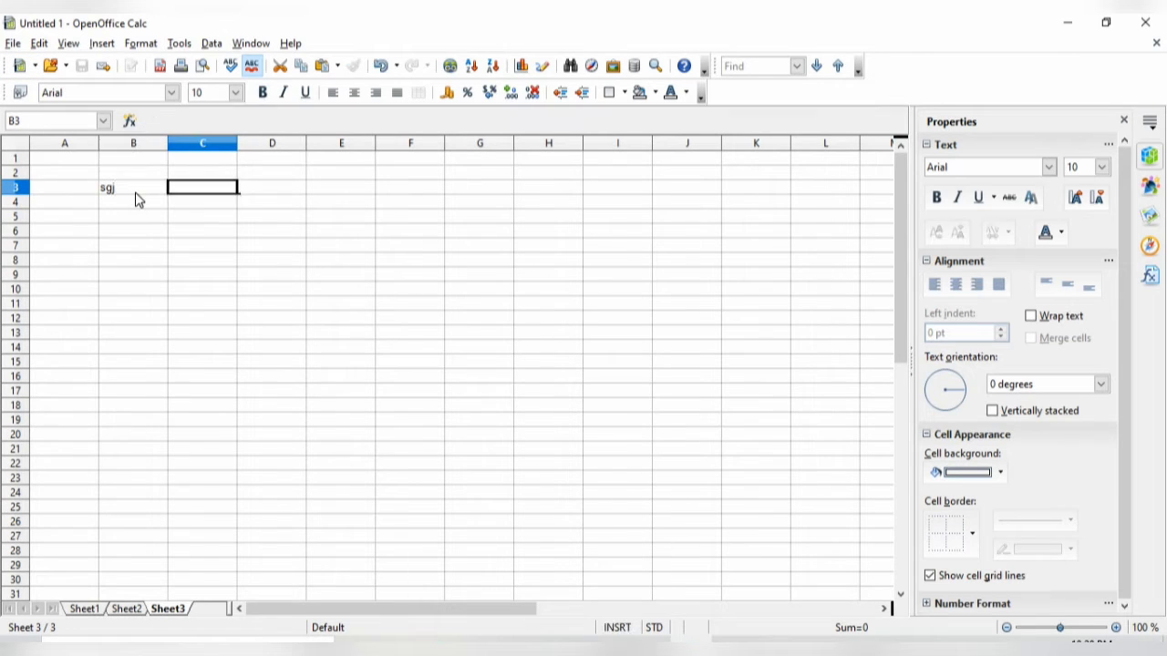
{"action": "type", "text": "jkjjkj"}
{"action": "key", "text": "Tab"}
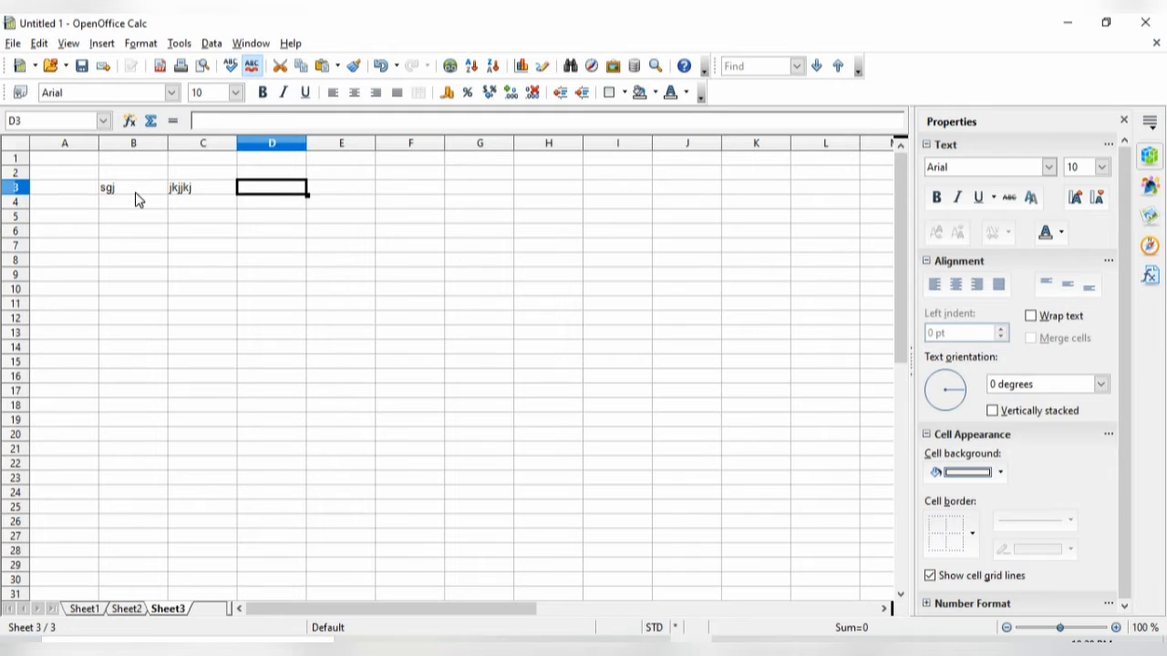
{"action": "type", "text": "kjkjj"}
{"action": "key", "text": "Tab"}
{"action": "type", "text": "hjh"}
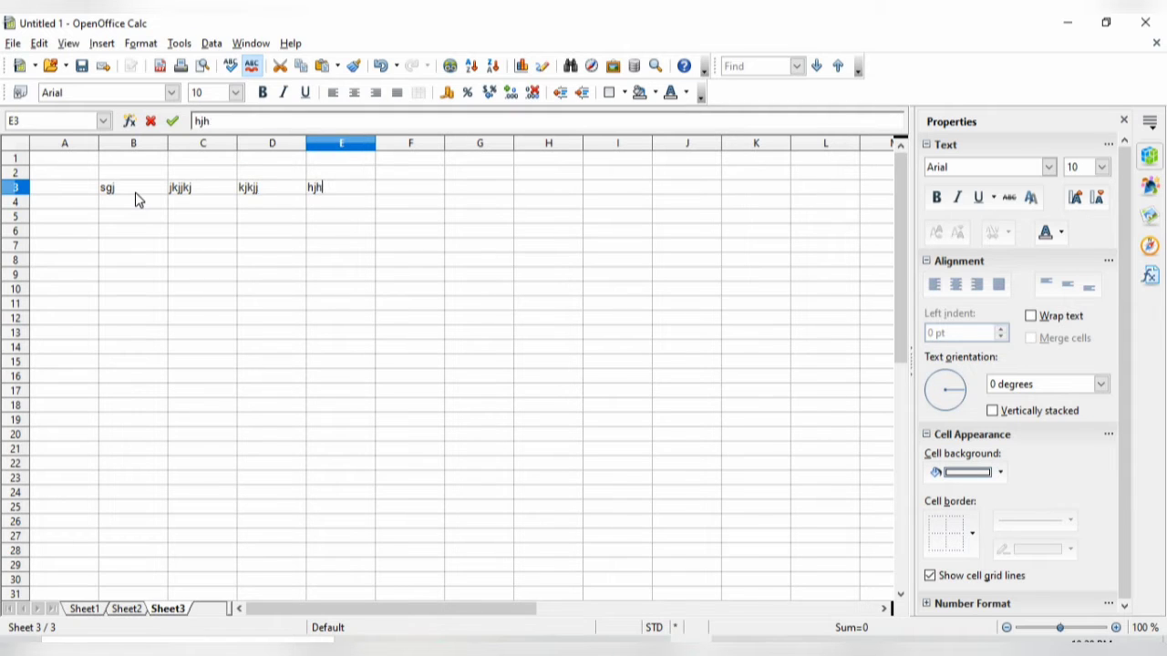
{"action": "type", "text": "k"}
{"action": "left_click", "coordinate": [374, 273]}
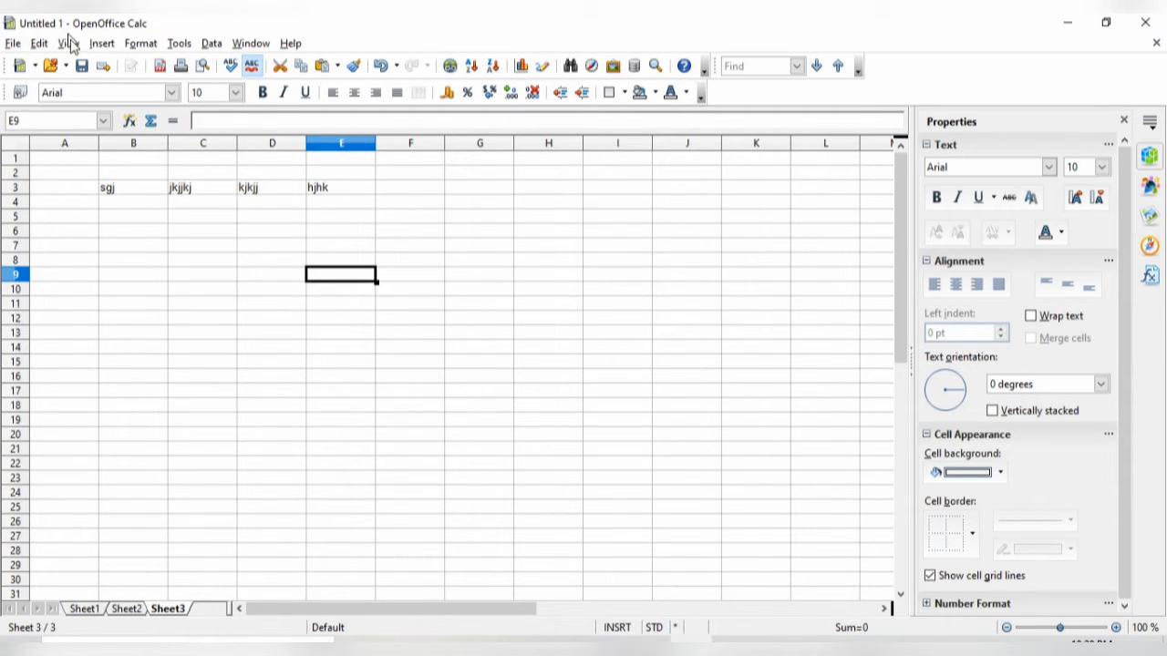
Save the spreadsheet to the Desktop as hi in Microsoft Excel 97/2000/XP (.xls) format, keeping the current format.
{"action": "left_click", "coordinate": [15, 44]}
{"action": "left_click", "coordinate": [66, 198]}
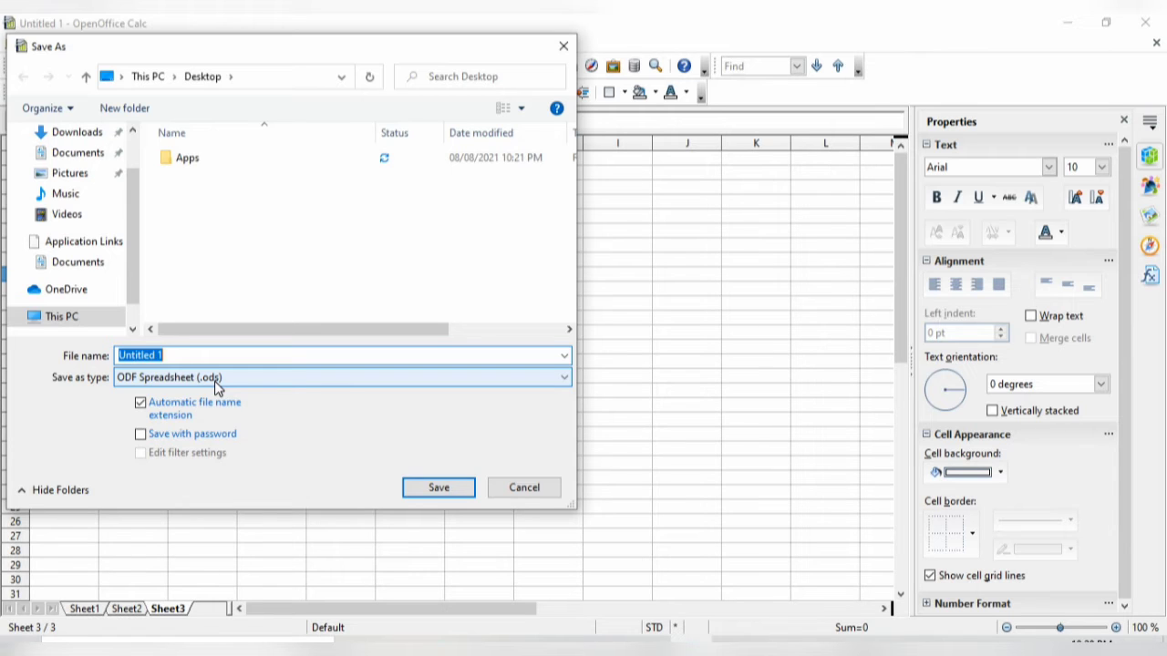
{"action": "left_click", "coordinate": [217, 377]}
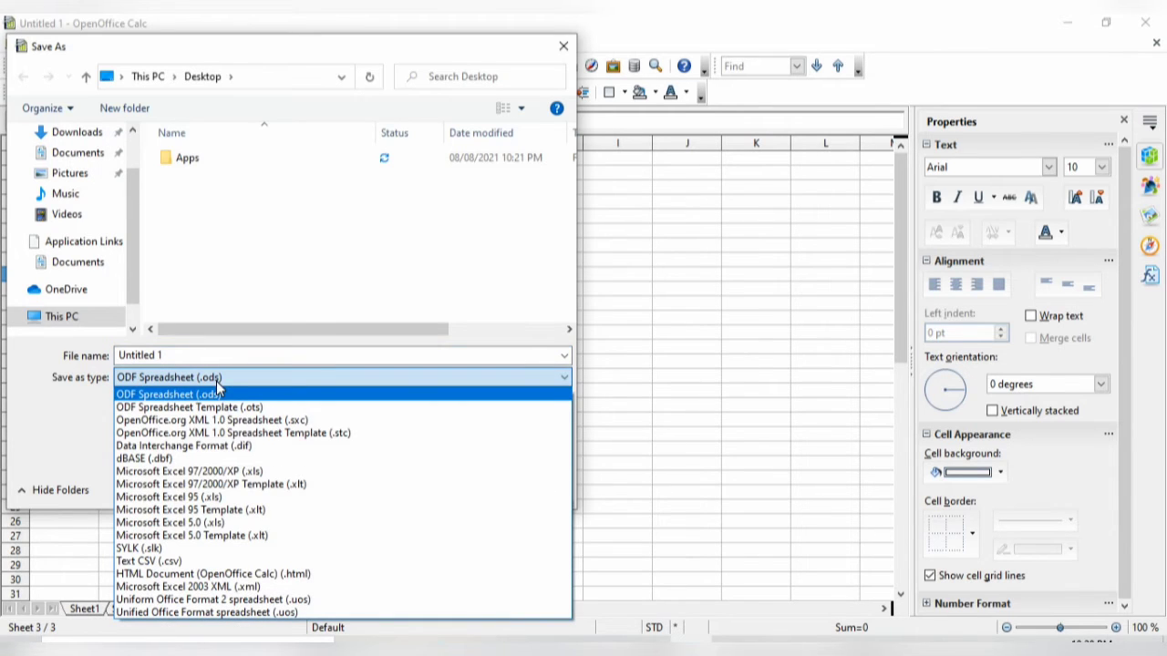
{"action": "left_click", "coordinate": [167, 475]}
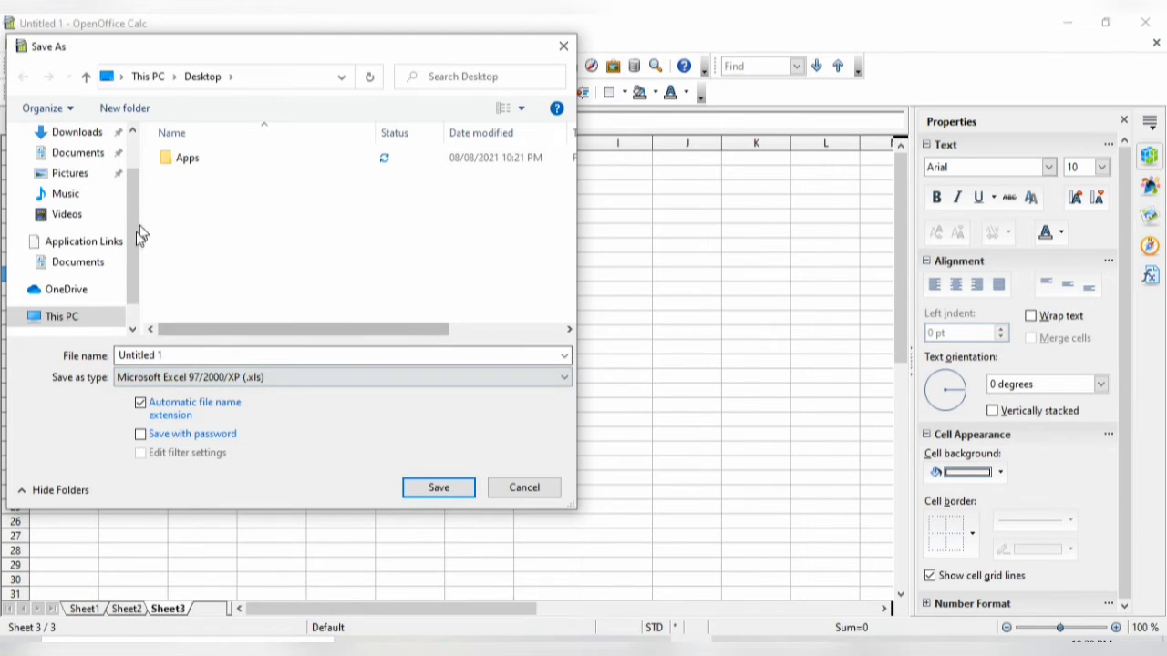
{"action": "left_click", "coordinate": [147, 354]}
{"action": "key", "text": "ctrl+a"}
{"action": "type", "text": "hi"}
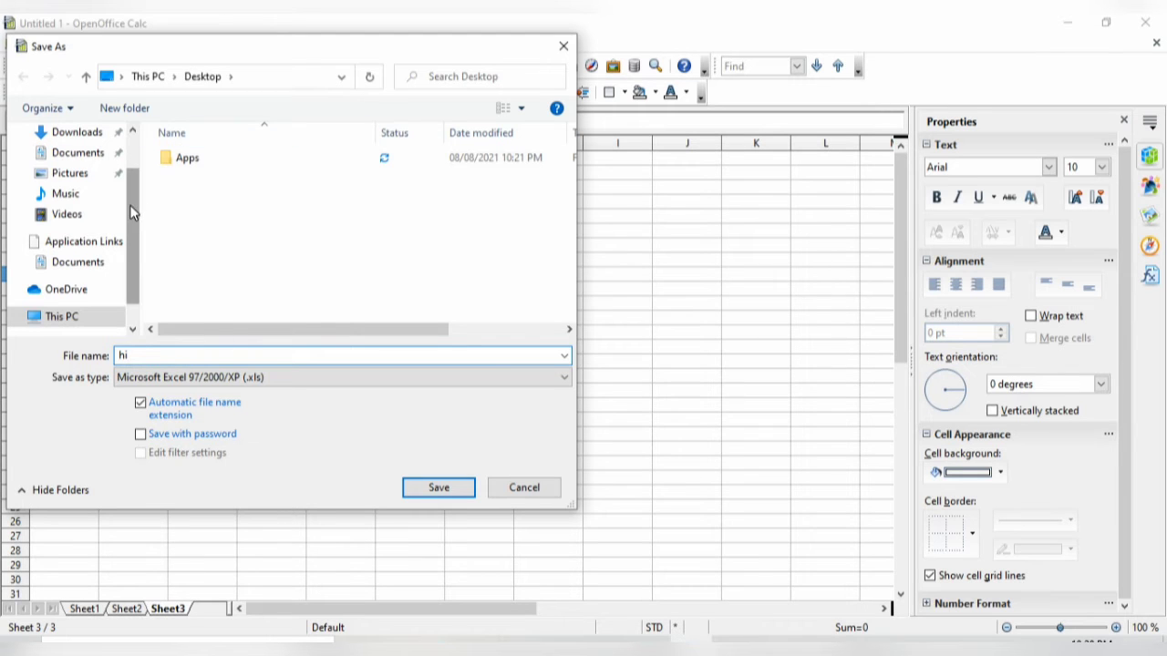
{"action": "scroll", "coordinate": [103, 180], "scroll_direction": "up", "scroll_amount": 1}
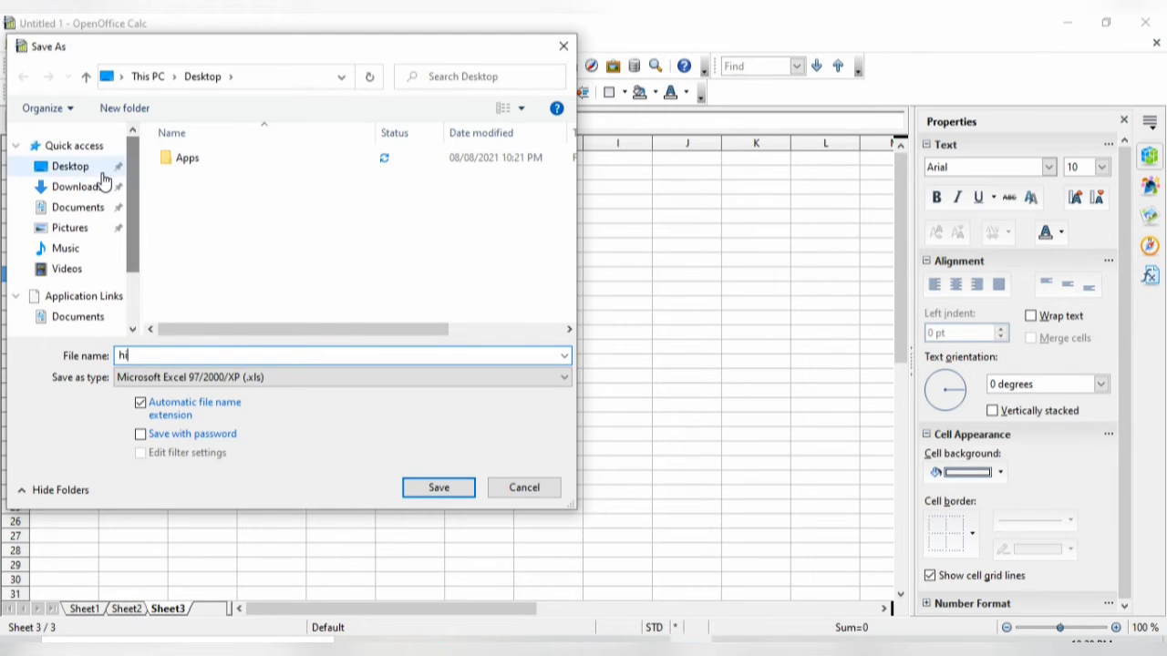
{"action": "left_click", "coordinate": [438, 489]}
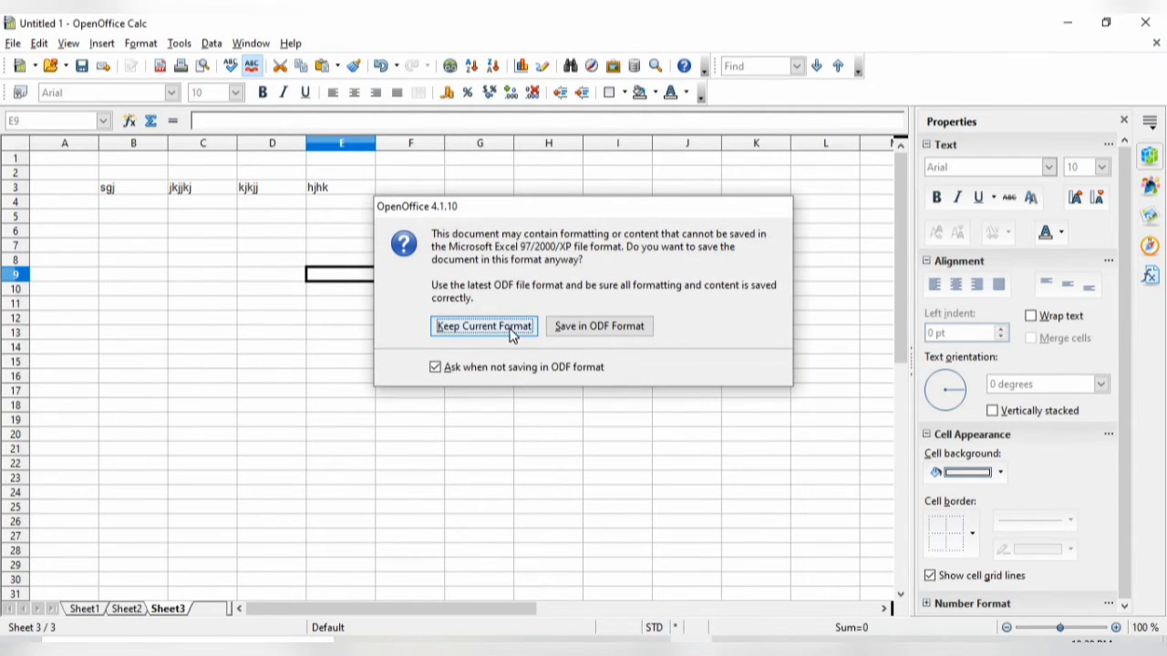
{"action": "left_click", "coordinate": [511, 327]}
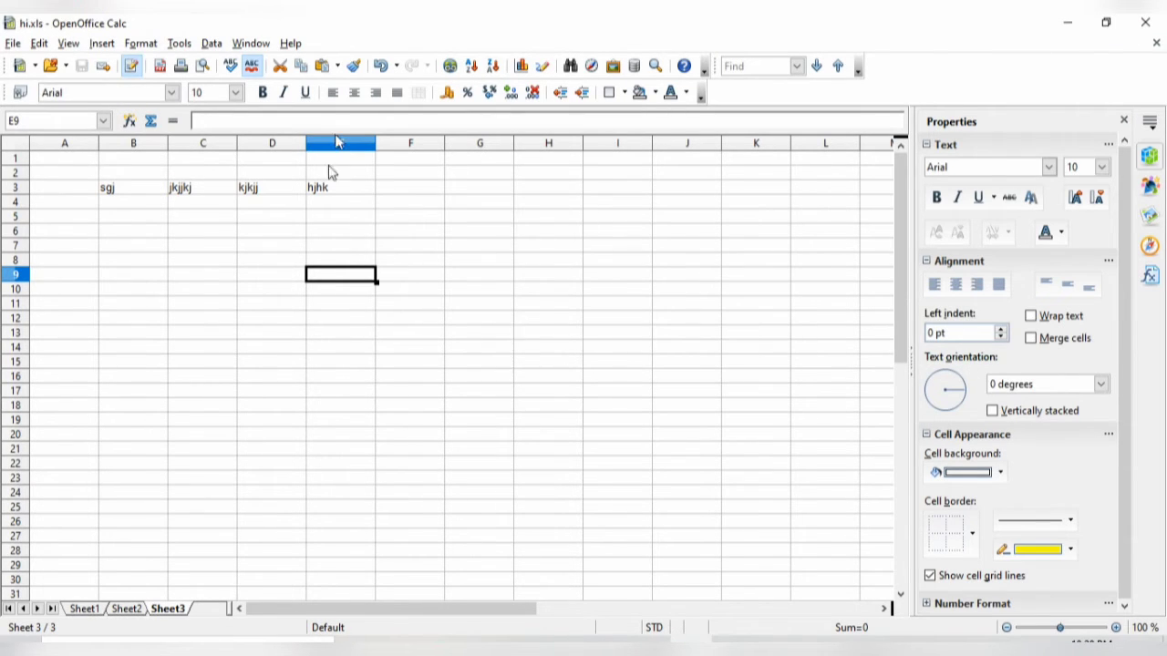
Close the spreadsheet and select the saved hi file on the desktop.
{"action": "left_click", "coordinate": [1145, 22]}
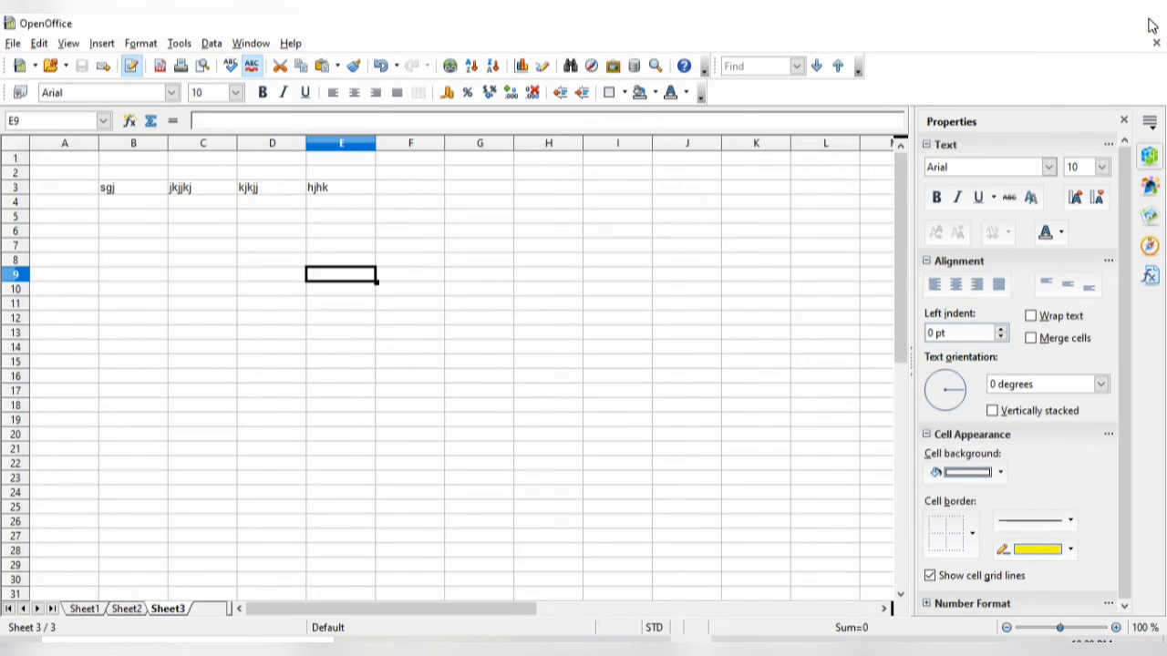
{"action": "left_click", "coordinate": [31, 552]}
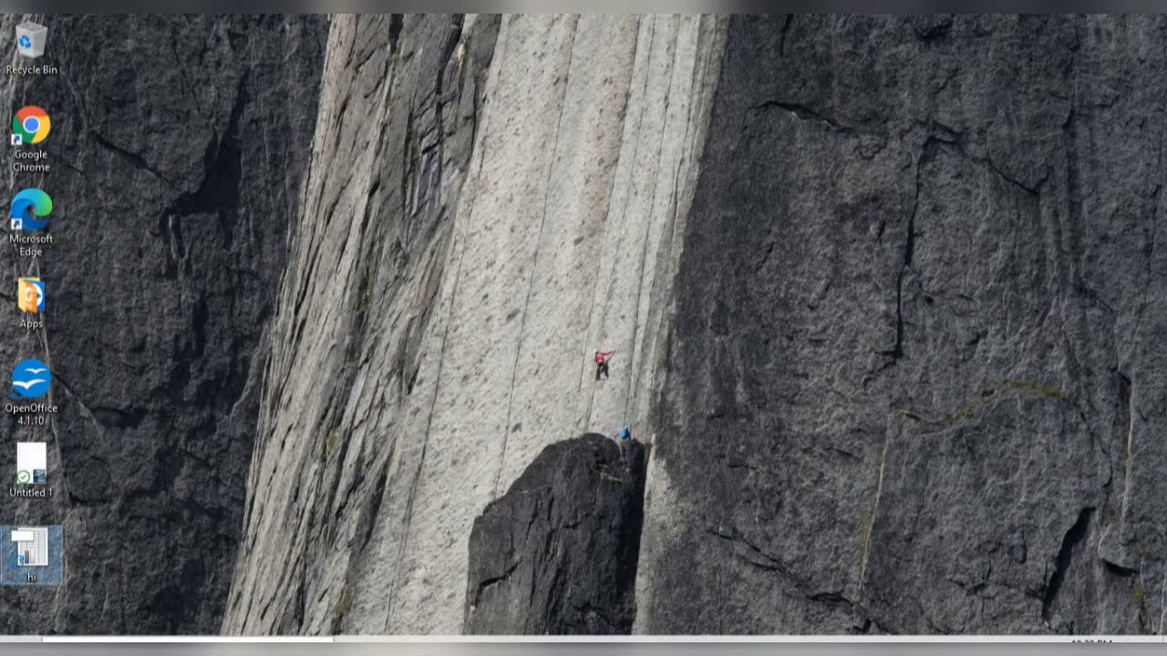
{"action": "double_click", "coordinate": [56, 545]}
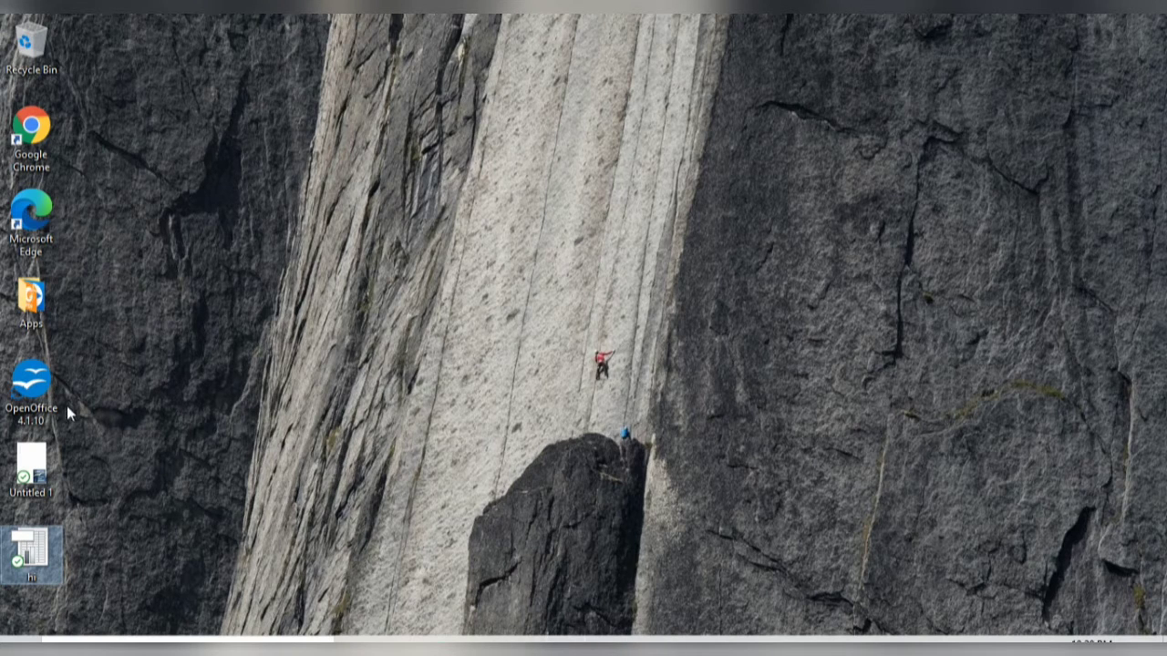
Relaunch OpenOffice from the desktop and start an empty presentation, continuing to the slide design page of the wizard.
{"action": "left_click", "coordinate": [44, 394]}
{"action": "double_click", "coordinate": [43, 394]}
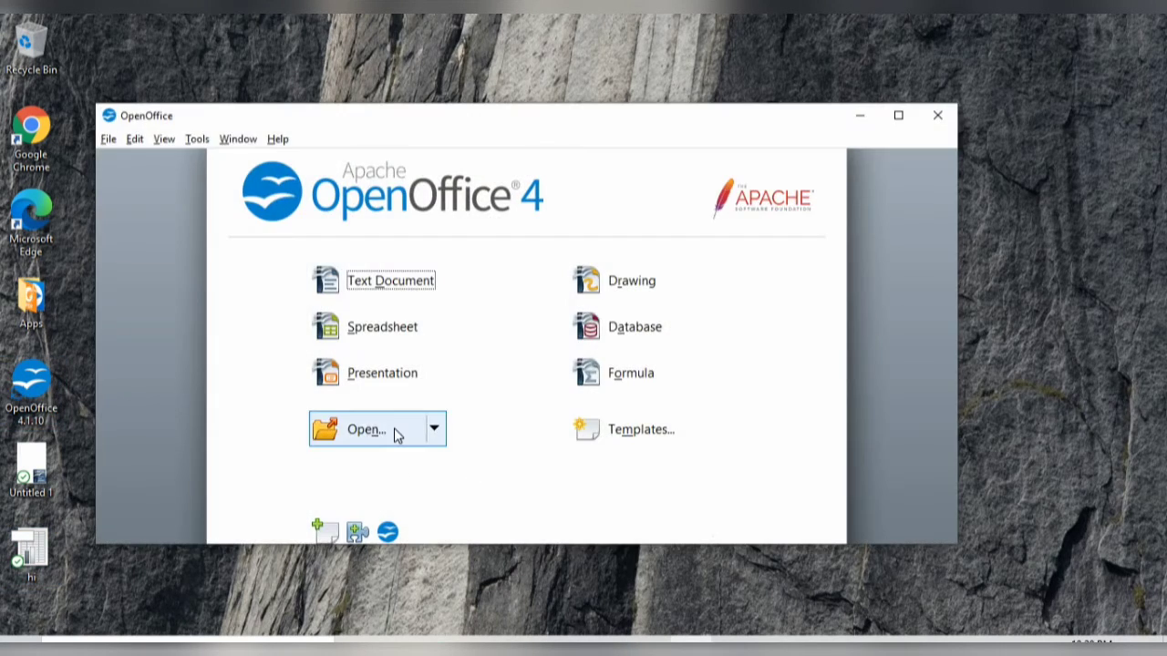
{"action": "left_click", "coordinate": [377, 381]}
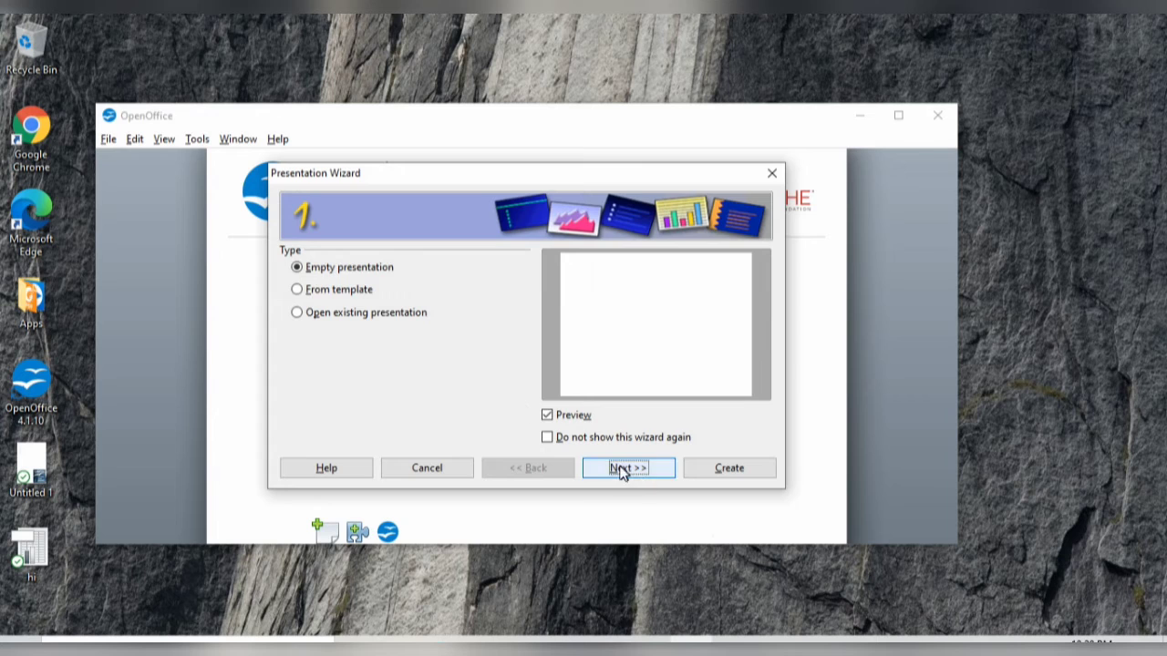
{"action": "left_click", "coordinate": [618, 469]}
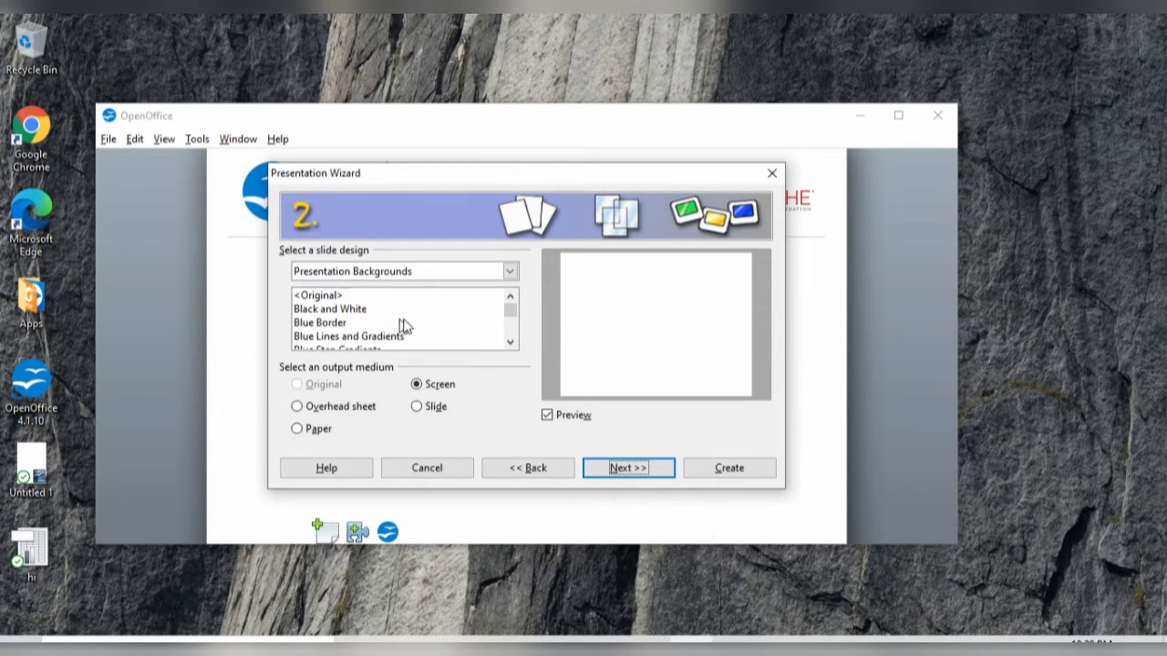
Look through the available Presentation Backgrounds slide designs in the Presentation Wizard.
{"action": "left_click", "coordinate": [510, 344]}
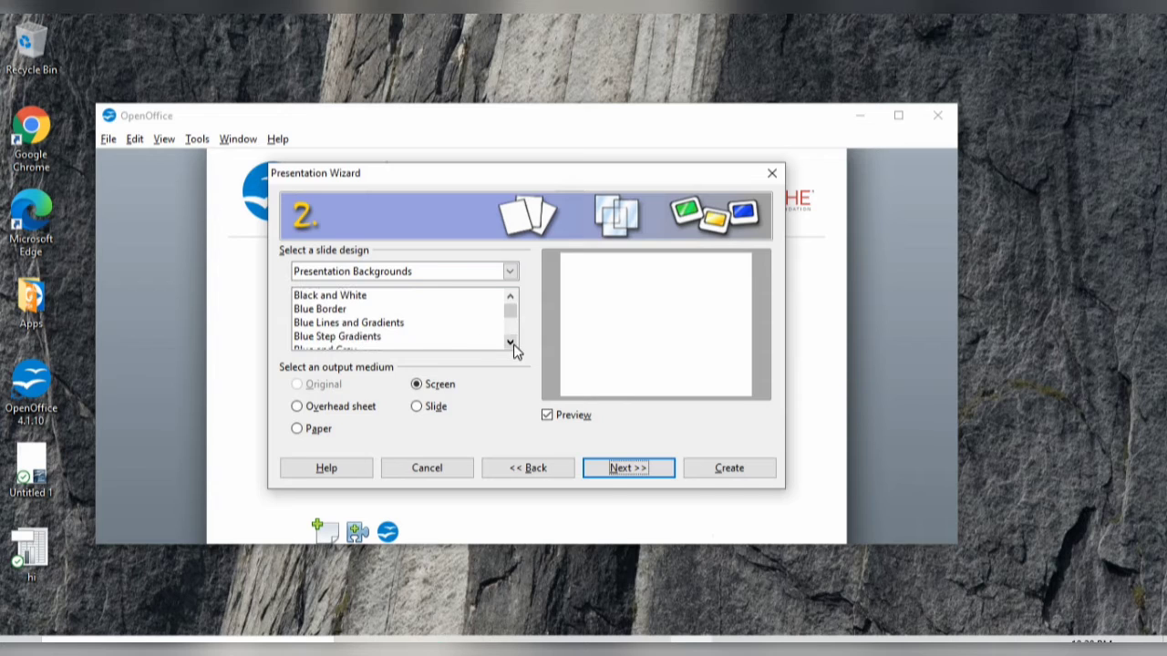
{"action": "left_click", "coordinate": [511, 344]}
{"action": "left_click", "coordinate": [510, 344]}
{"action": "left_click", "coordinate": [511, 344]}
{"action": "left_click", "coordinate": [511, 343]}
{"action": "left_click", "coordinate": [510, 344]}
{"action": "left_click", "coordinate": [510, 344]}
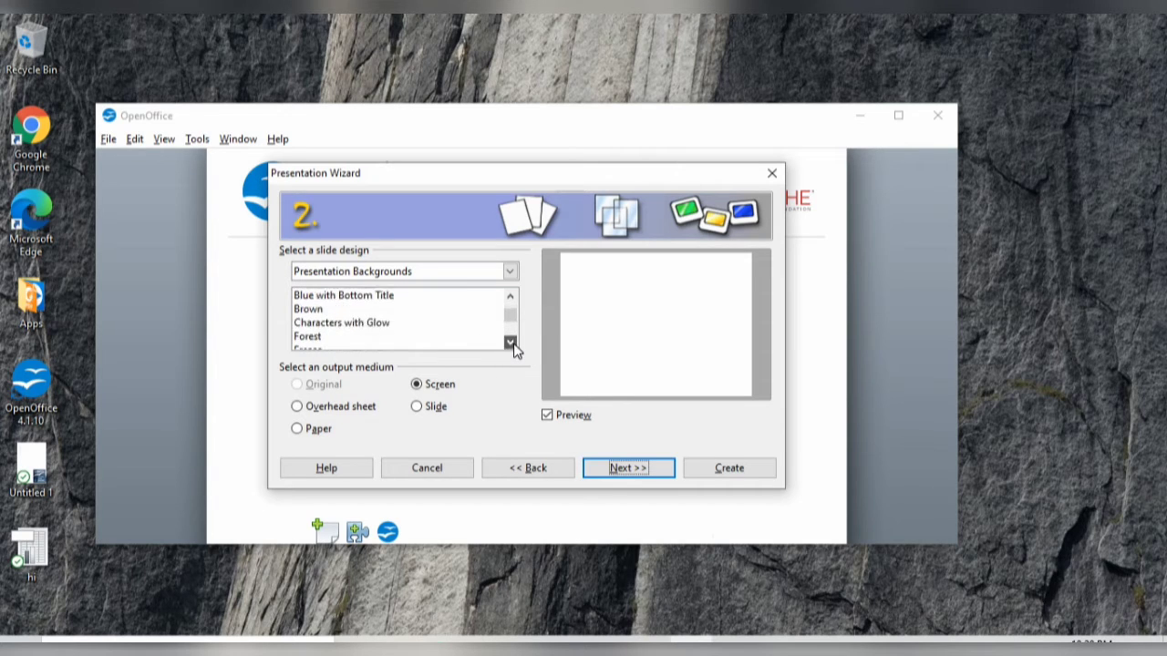
{"action": "left_click", "coordinate": [511, 344]}
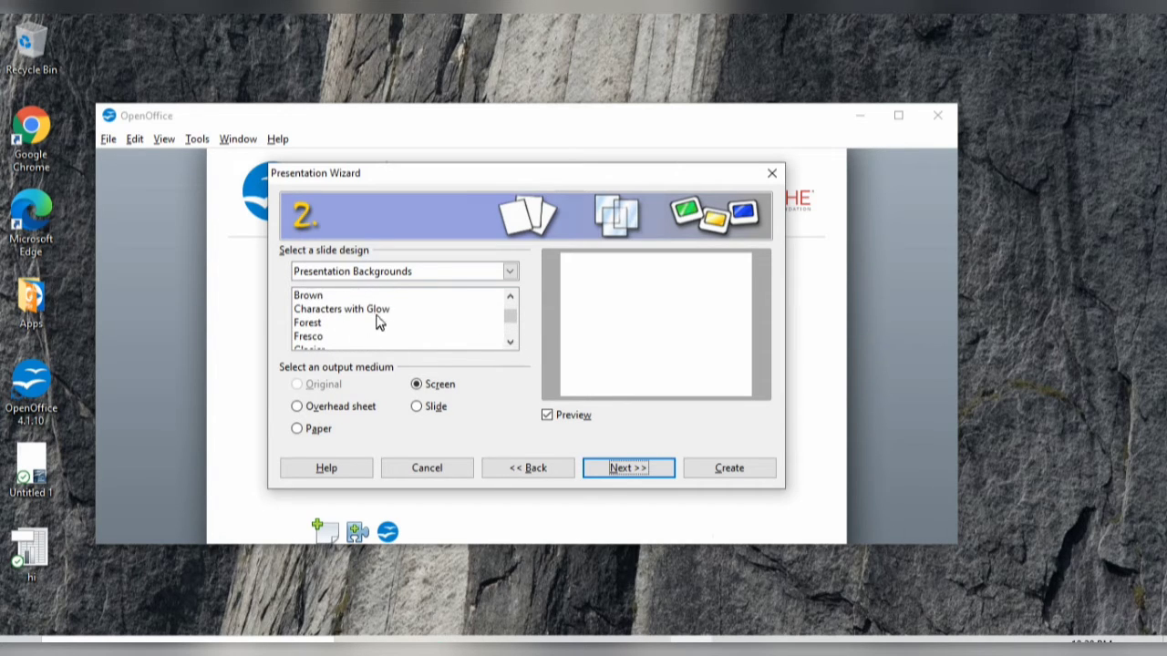
Create the presentation with the default No Effect transition and Medium speed, and maximize its window.
{"action": "left_click", "coordinate": [629, 468]}
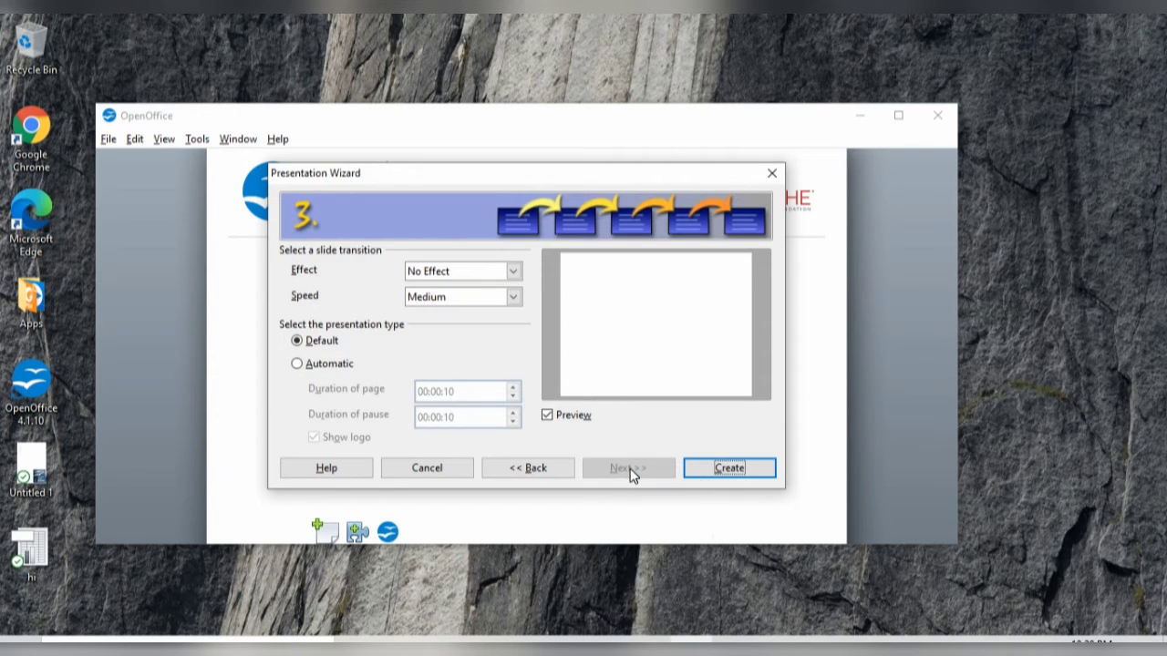
{"action": "left_click", "coordinate": [725, 473]}
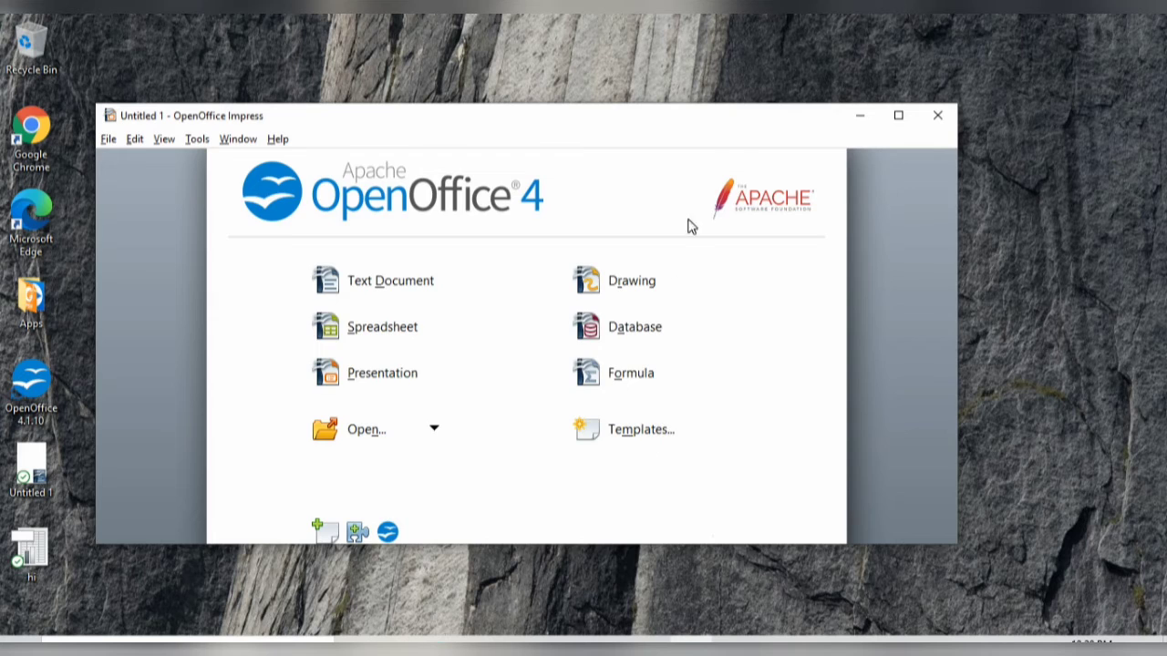
{"action": "left_click", "coordinate": [898, 115]}
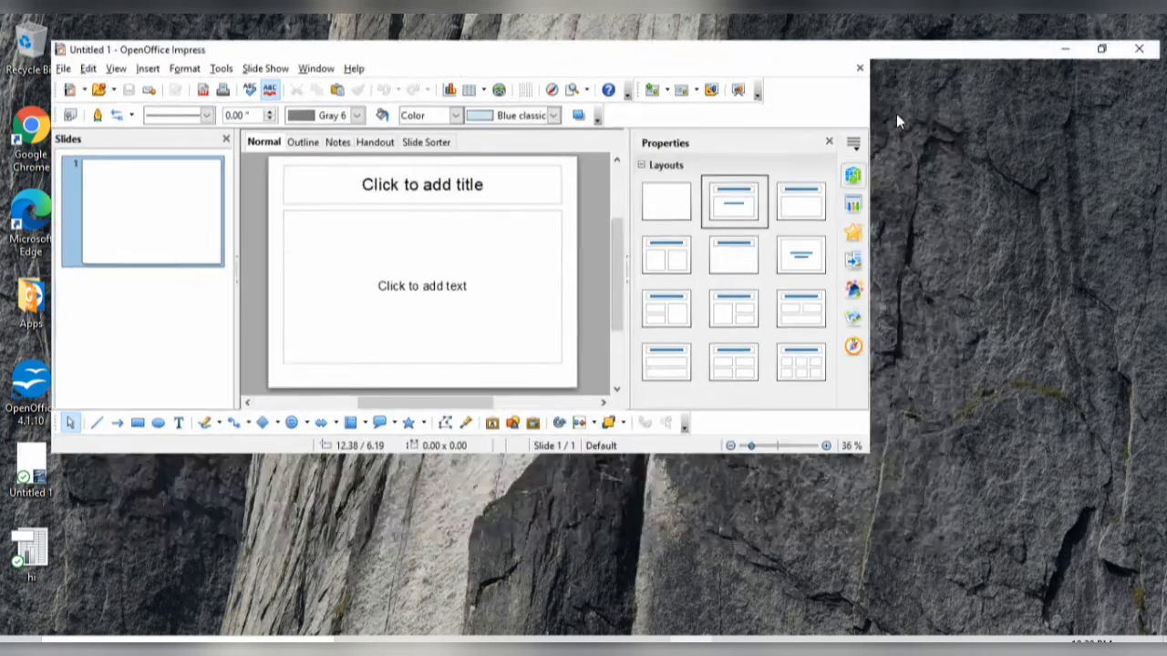